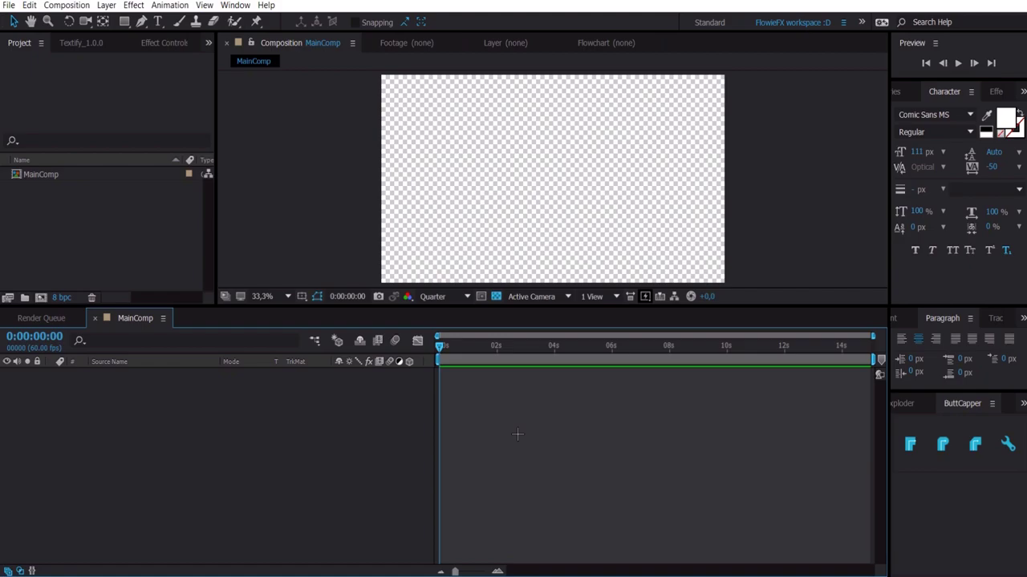
# Step: Create a text layer in MainComp and replace its placeholder text with FLOWIEFX
pyautogui.click(122, 202)
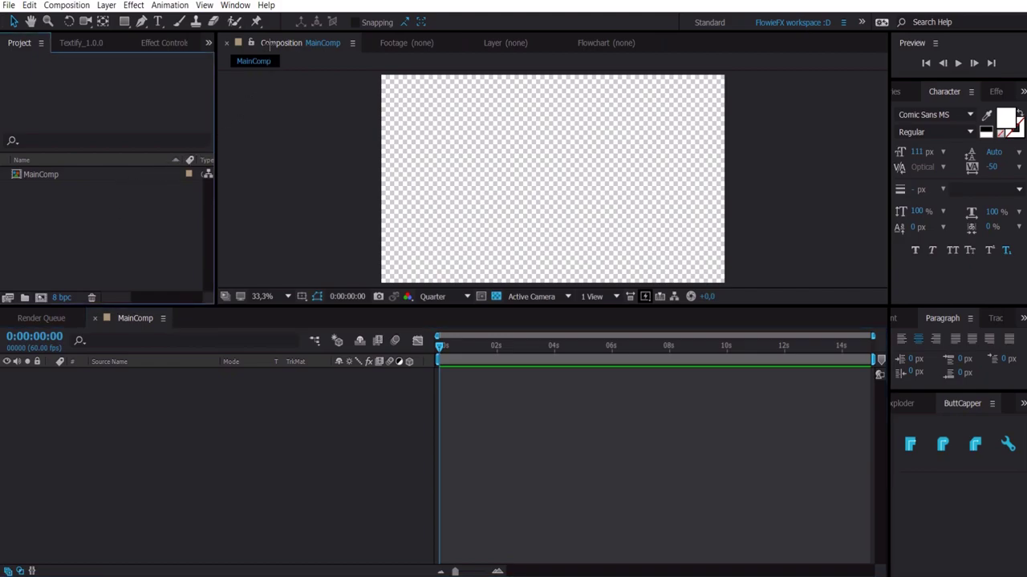
pyautogui.click(235, 5)
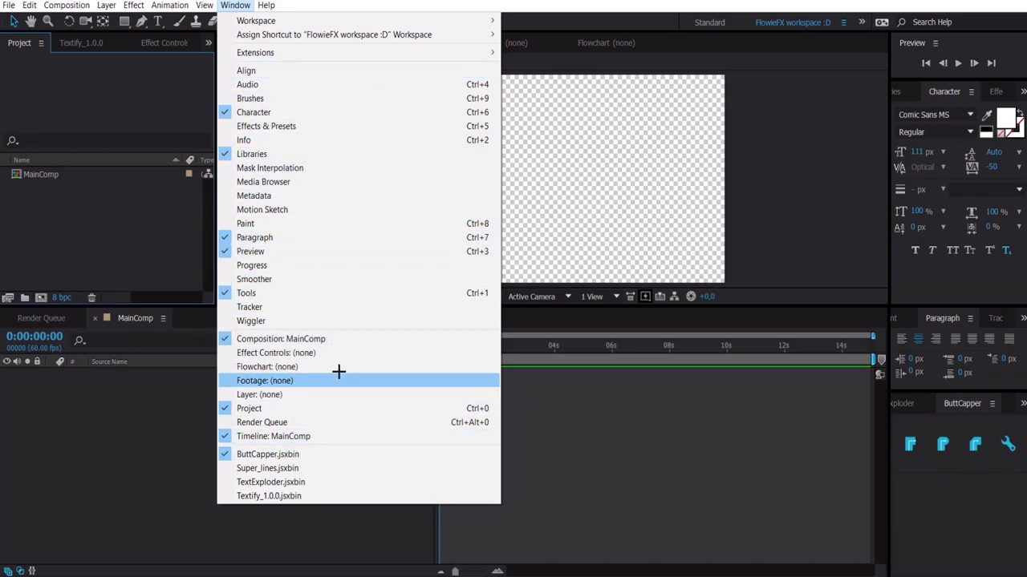
pyautogui.press('Escape')
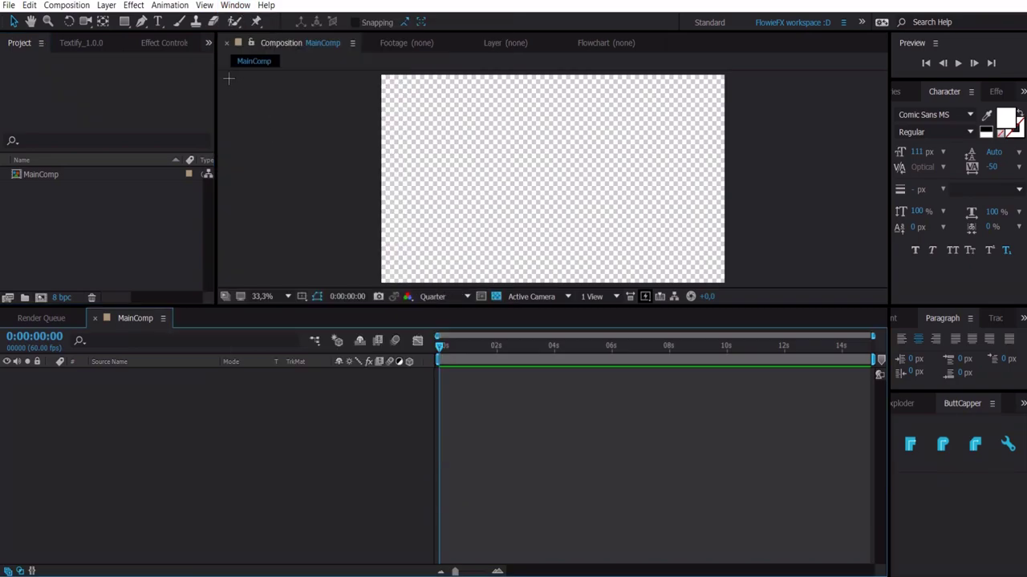
pyautogui.click(159, 21)
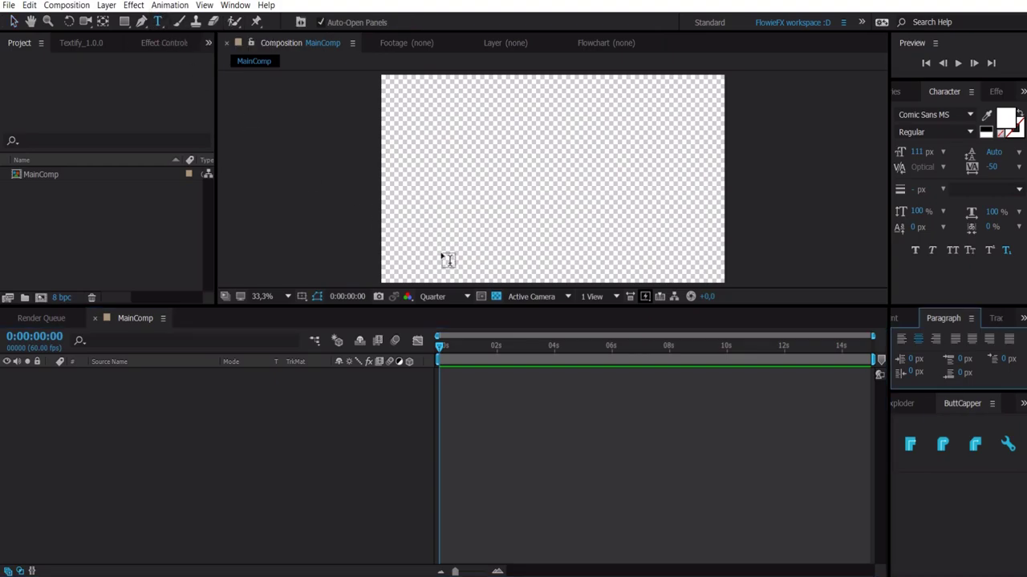
pyautogui.click(481, 189)
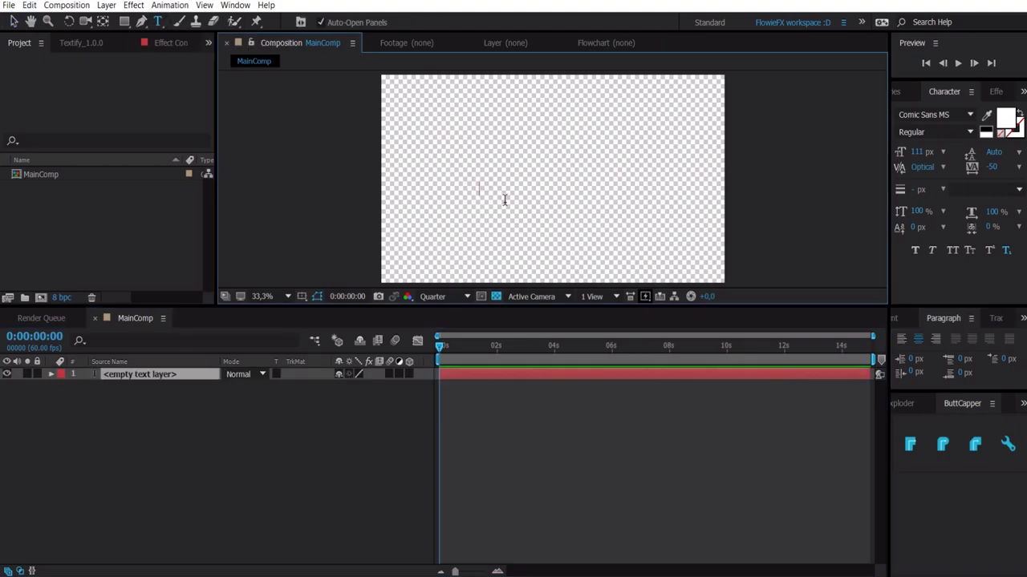
pyautogui.write('YOUR TEXT')
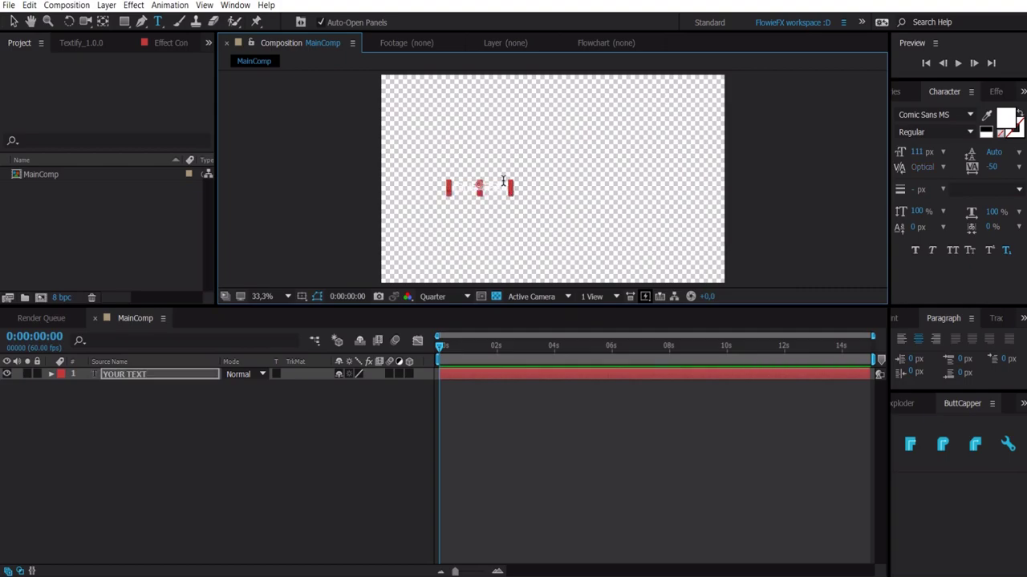
pyautogui.hotkey('ctrl', 'a')
pyautogui.press('BackSpace')
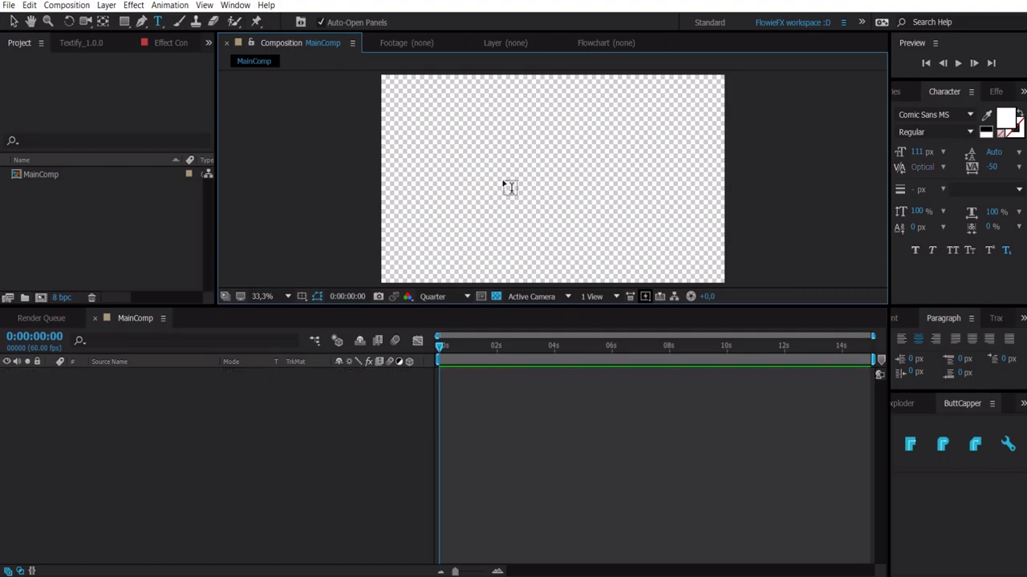
pyautogui.write('FLOWIEFX')
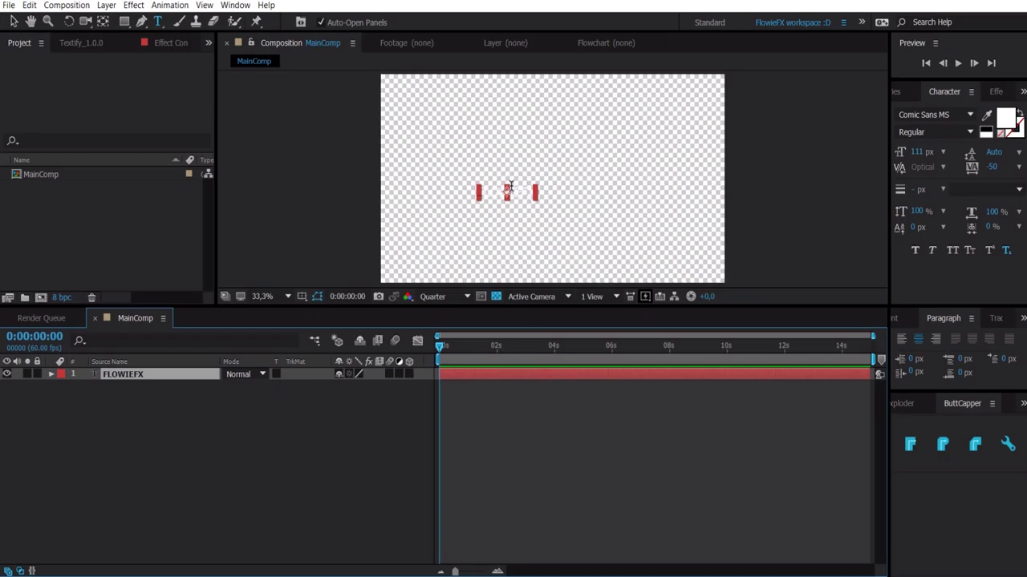
# Step: Centre the text layer horizontally and vertically using the Align panel
pyautogui.click(896, 318)
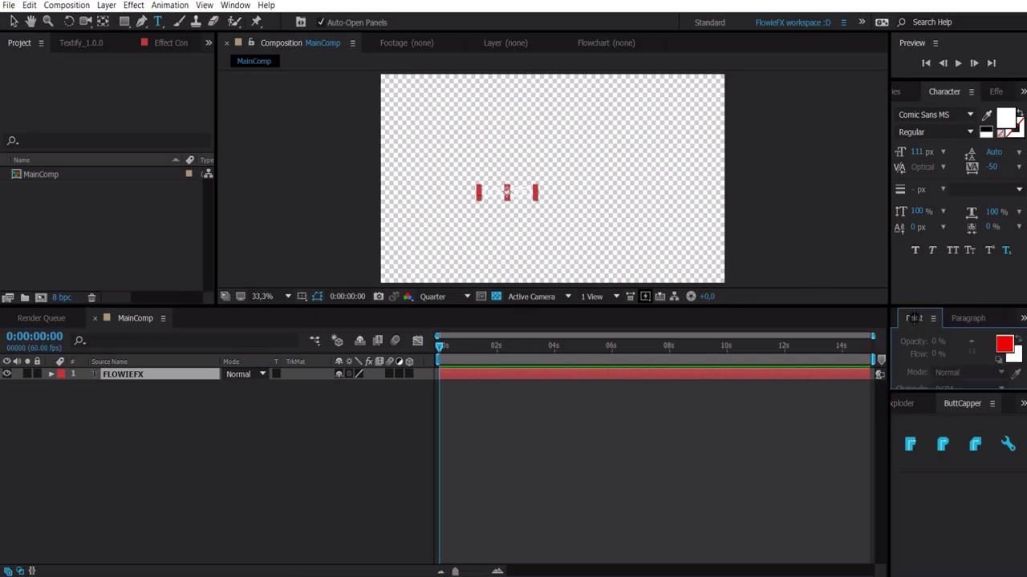
pyautogui.click(902, 319)
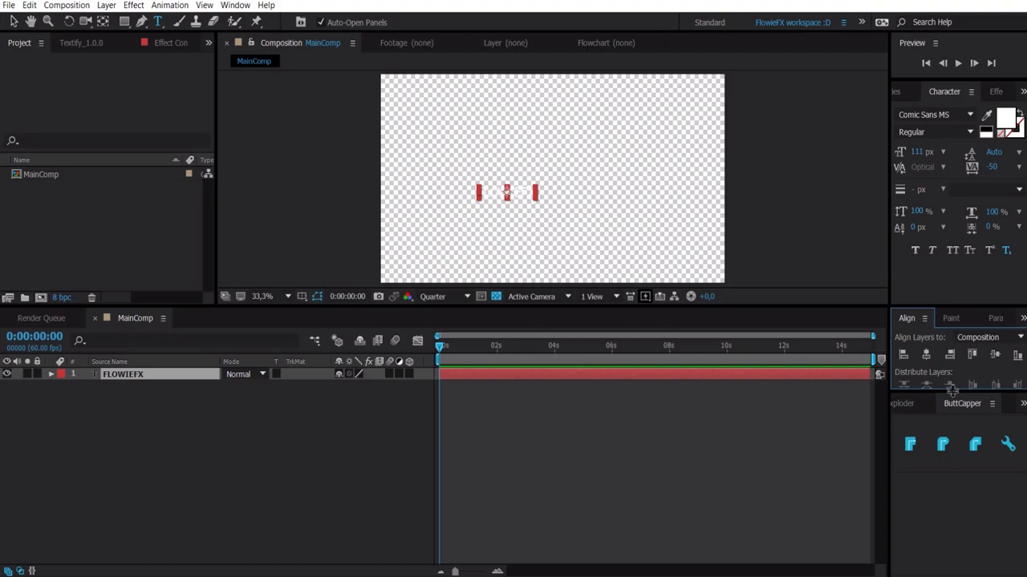
pyautogui.moveTo(948, 392); pyautogui.dragTo(947, 404)
pyautogui.click(239, 5)
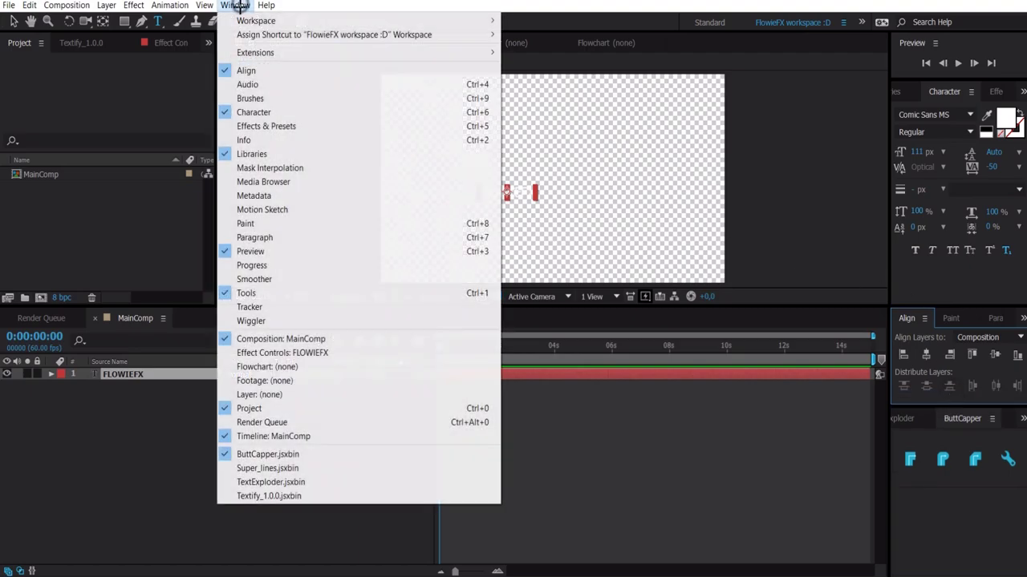
pyautogui.click(804, 407)
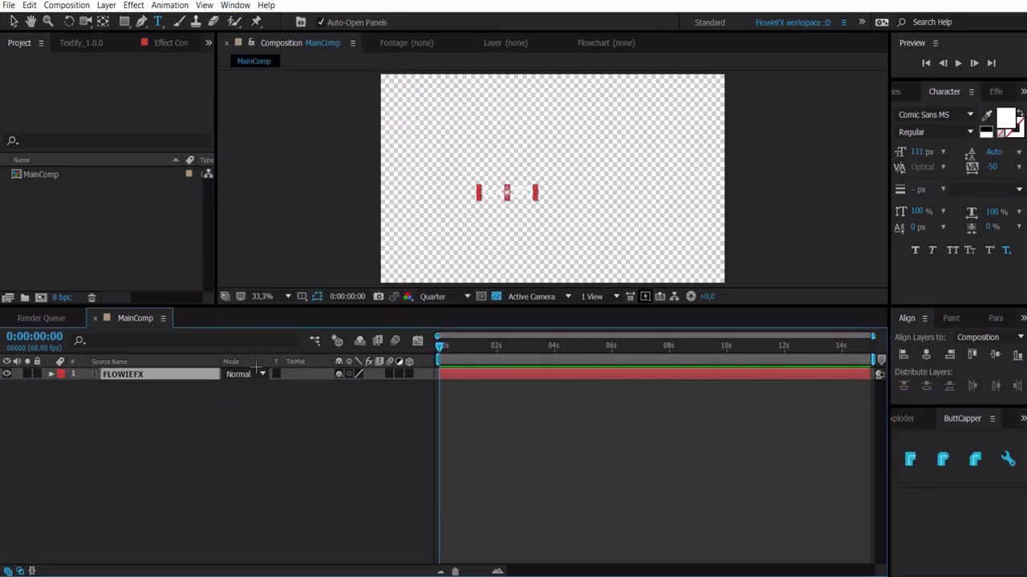
pyautogui.click(925, 354)
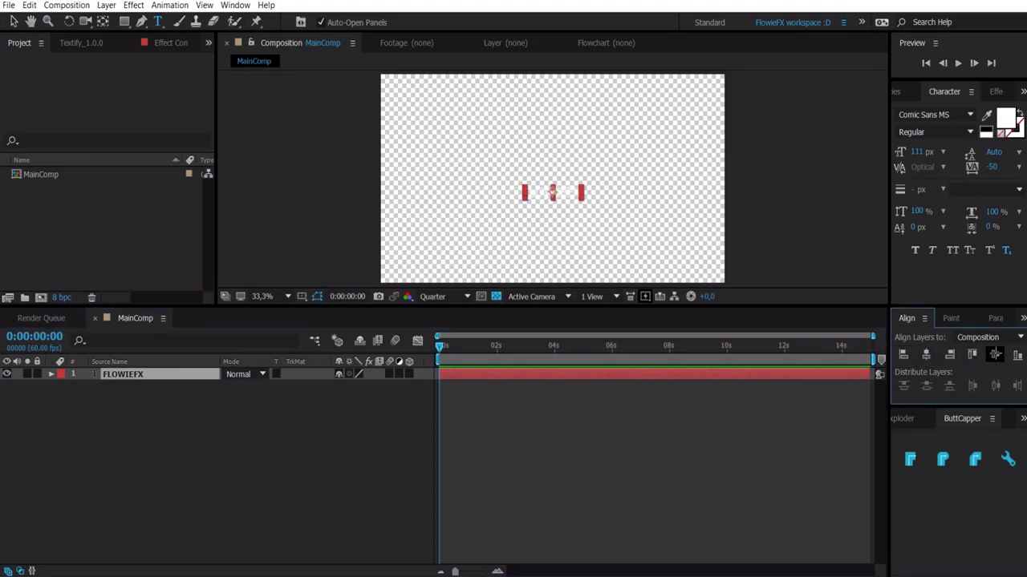
pyautogui.click(972, 354)
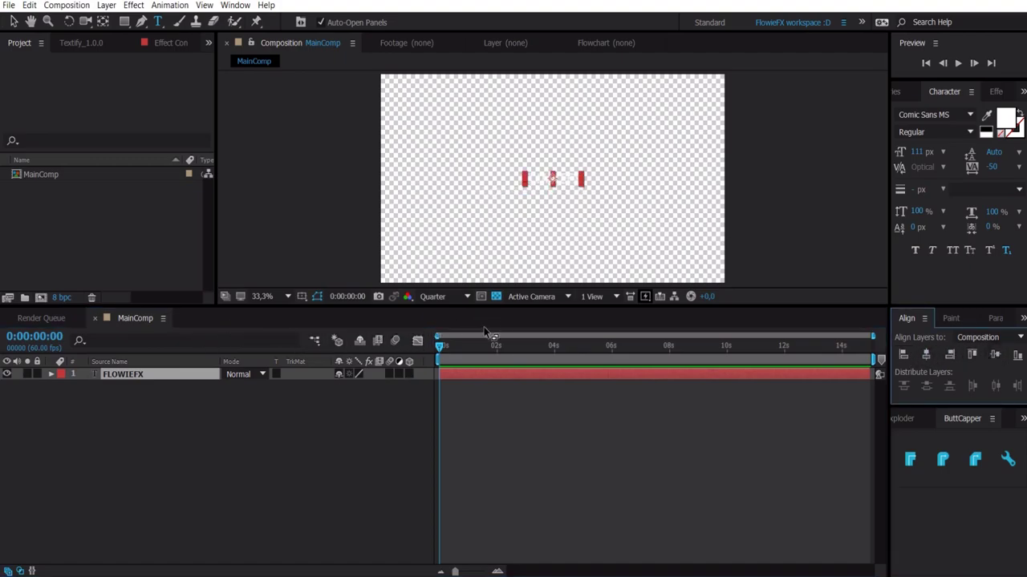
# Step: Change the text font to PRIMETIME and scale the layer up to 742%
pyautogui.click(554, 371)
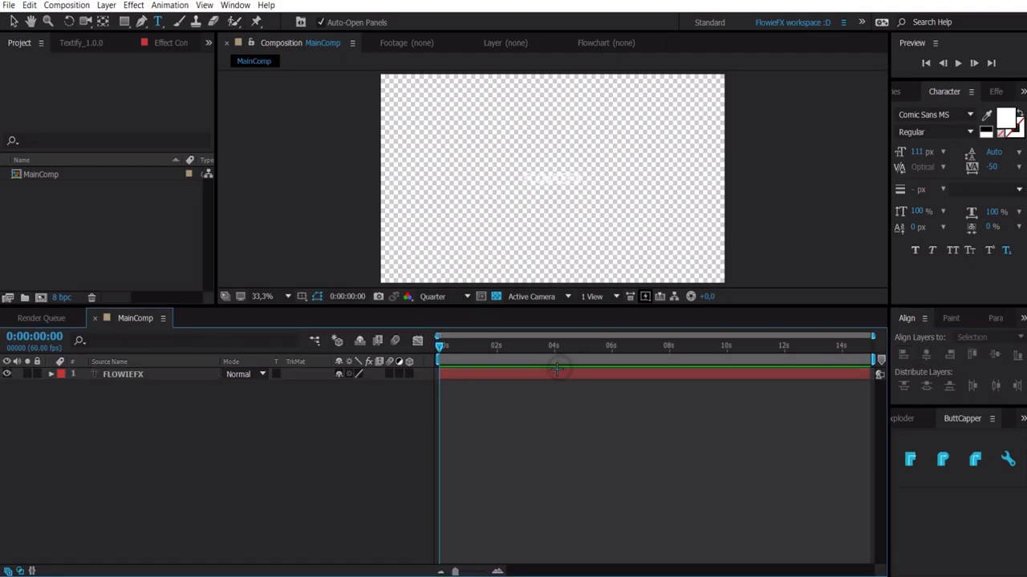
pyautogui.click(531, 418)
pyautogui.click(504, 374)
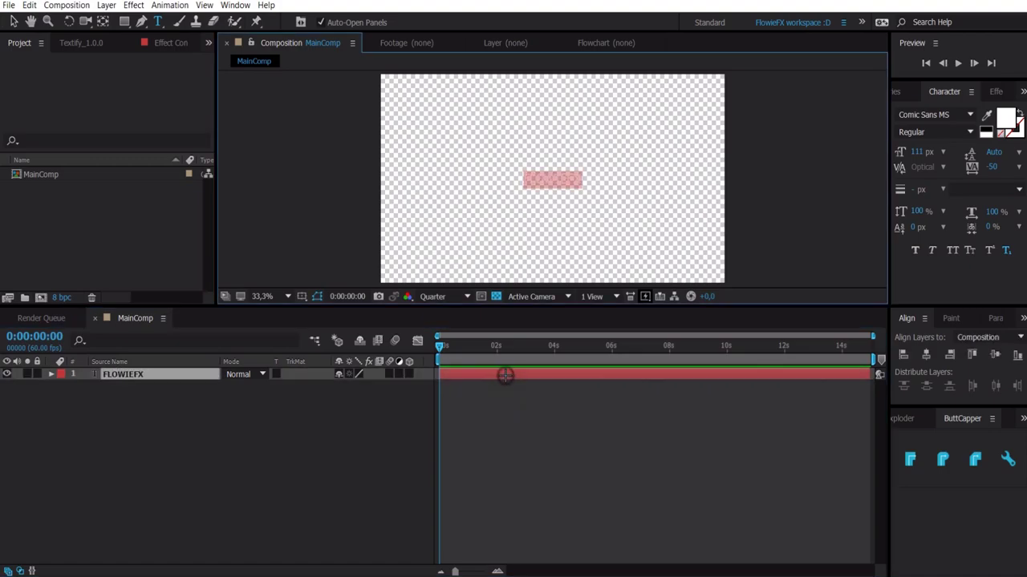
pyautogui.click(922, 114)
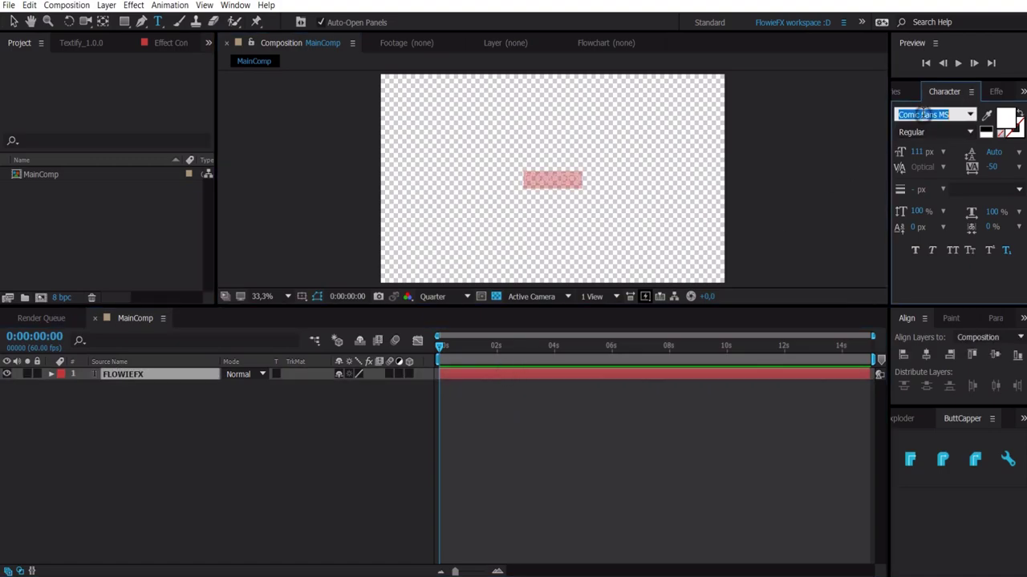
pyautogui.write('primetime')
pyautogui.click(147, 365)
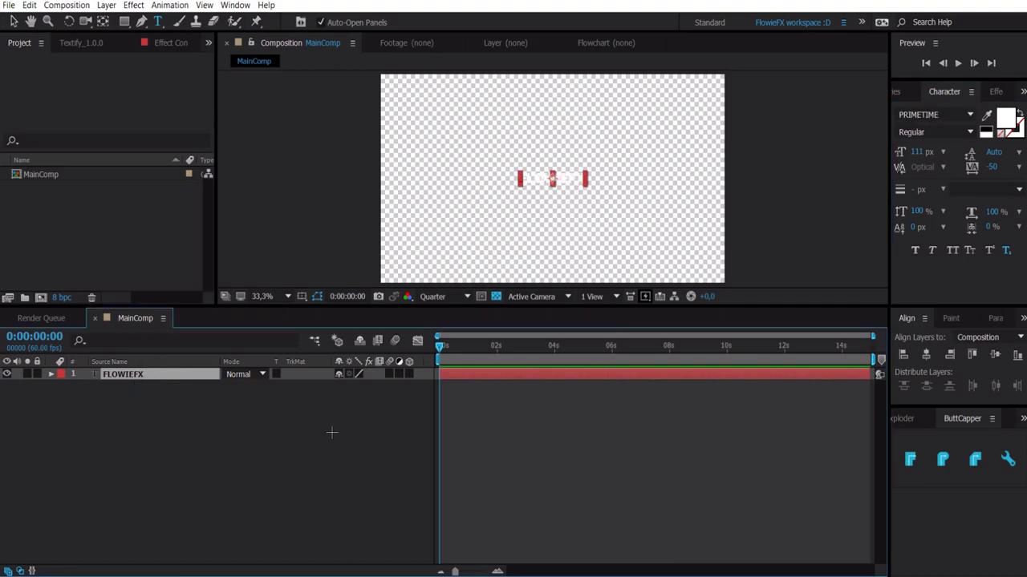
pyautogui.press('s')
pyautogui.moveTo(373, 387); pyautogui.dragTo(524, 415)
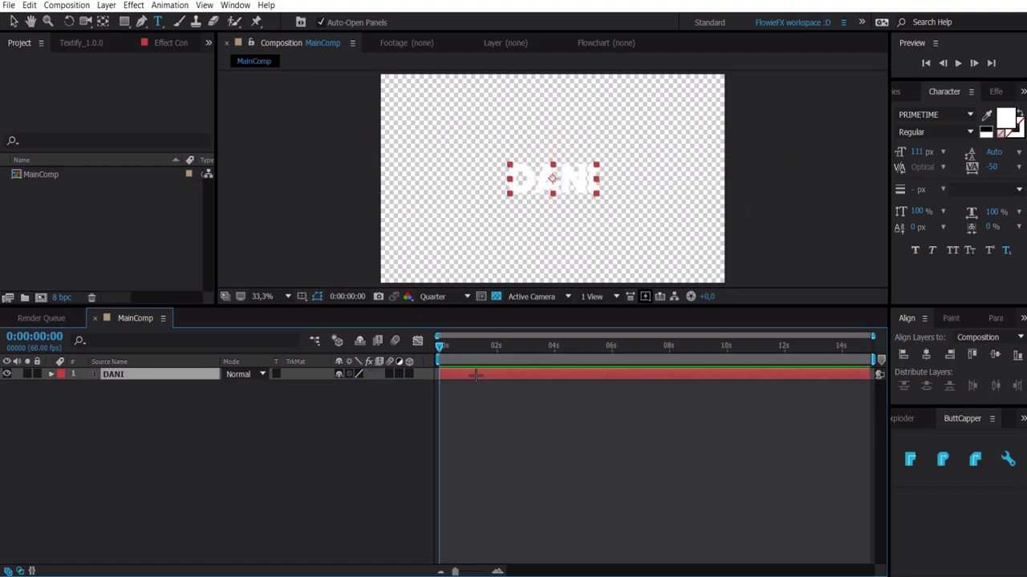
# Step: Turn off the transparency grid and pre-compose the DANI layer as Text-1
pyautogui.click(269, 497)
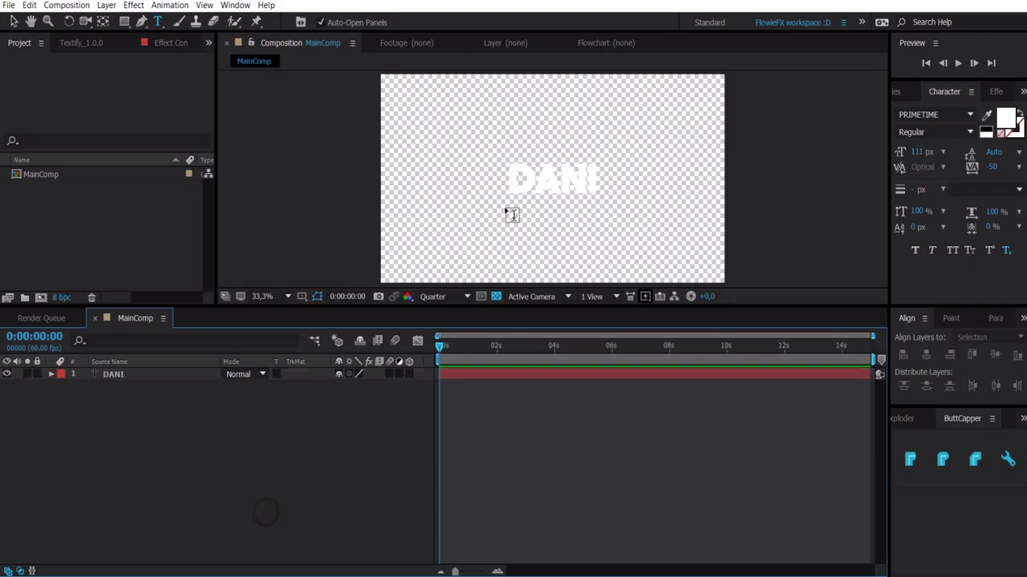
pyautogui.click(495, 296)
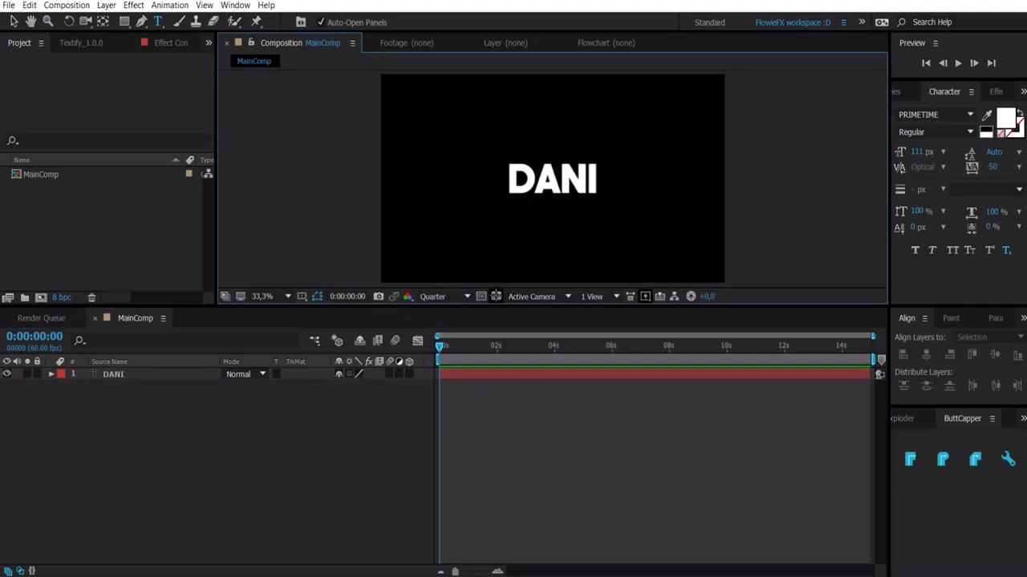
pyautogui.click(165, 374)
pyautogui.rightClick(154, 374)
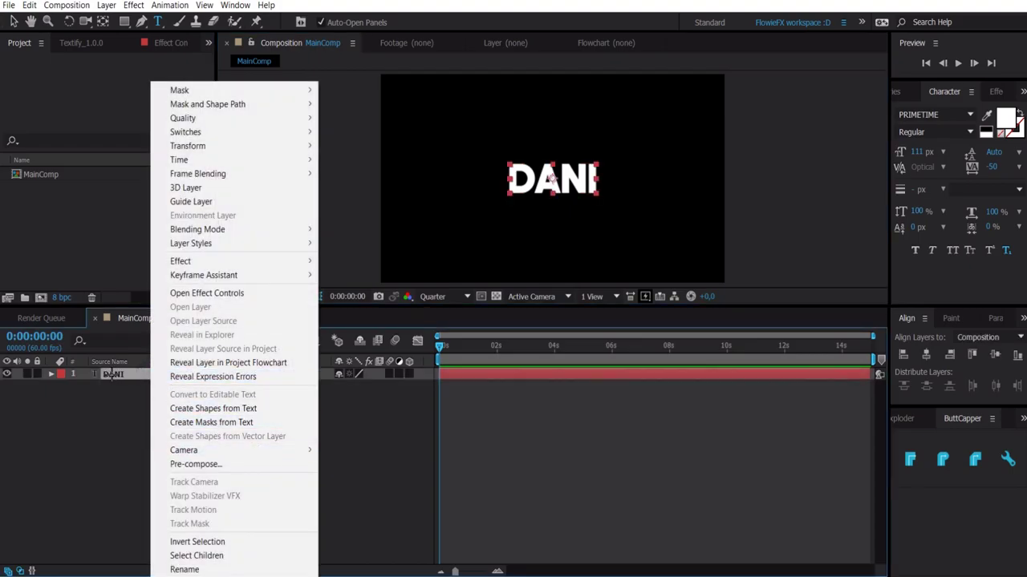
pyautogui.click(192, 463)
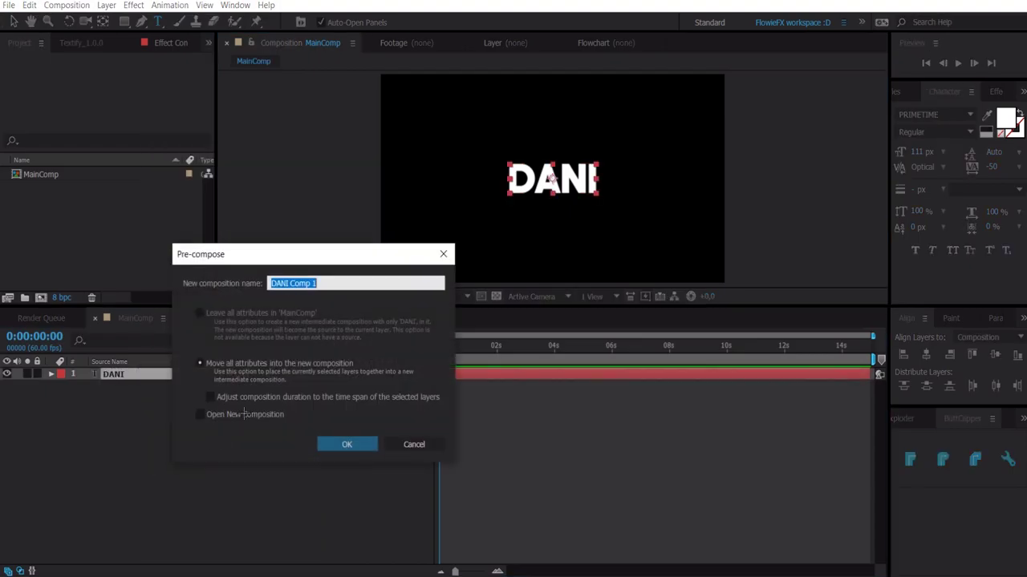
pyautogui.write('Text-1')
pyautogui.click(346, 444)
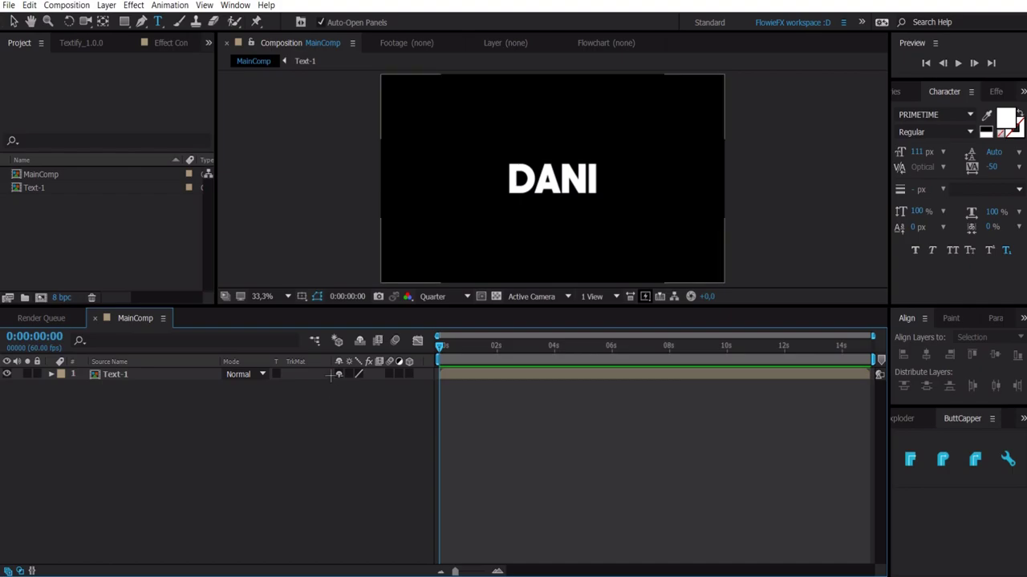
pyautogui.rightClick(144, 374)
# Step: Add an Inner Shadow style to Text-1, preview at Full resolution and 100%, and expand its settings
pyautogui.moveTo(248, 240)
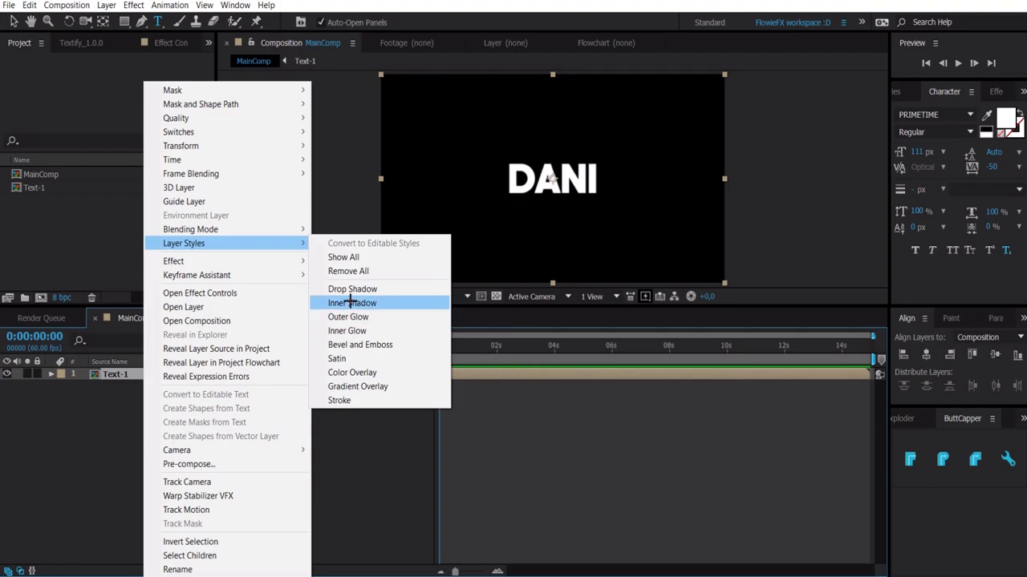
pyautogui.click(393, 302)
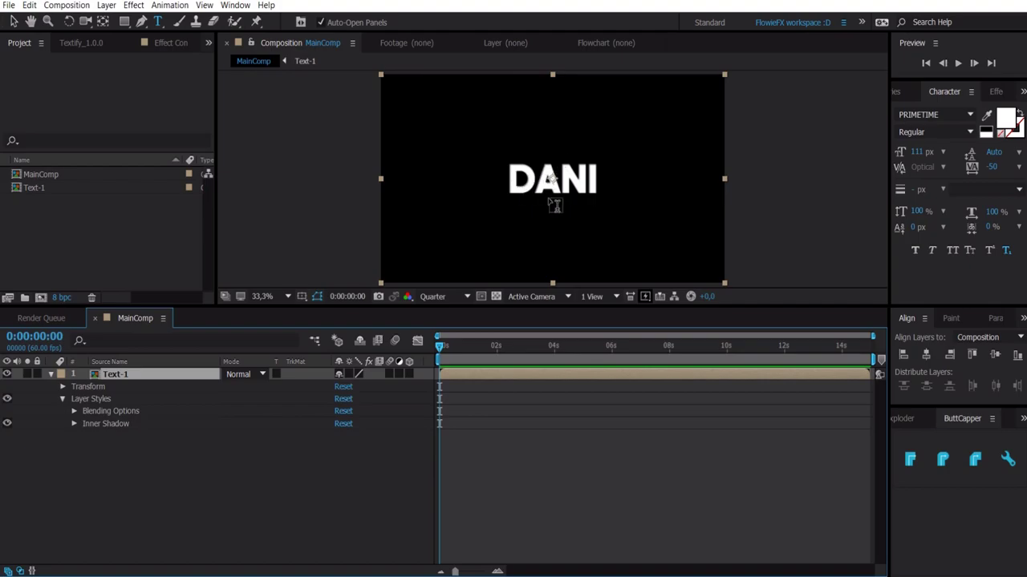
pyautogui.click(444, 296)
pyautogui.click(440, 330)
pyautogui.press('/')
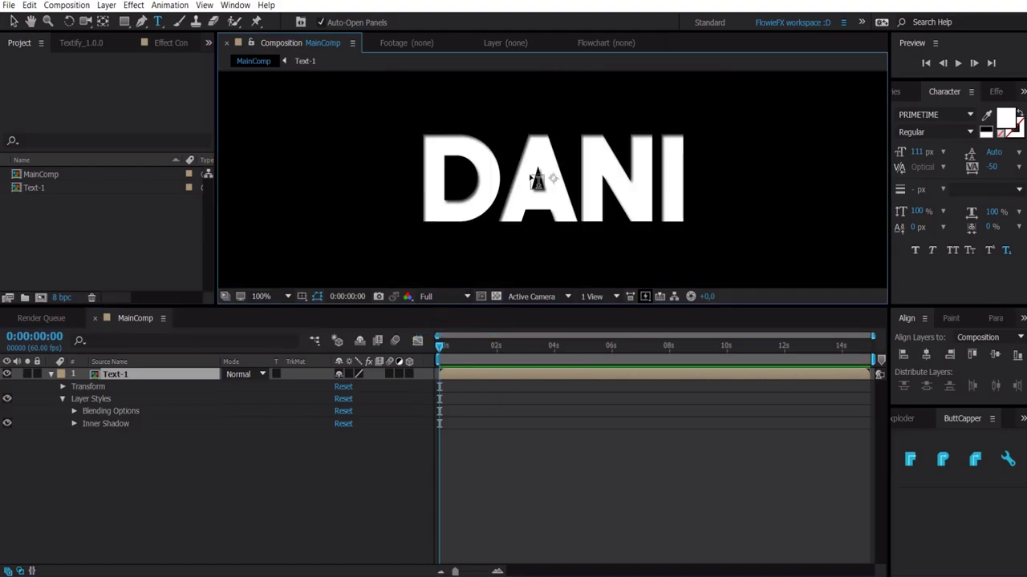
pyautogui.click(80, 438)
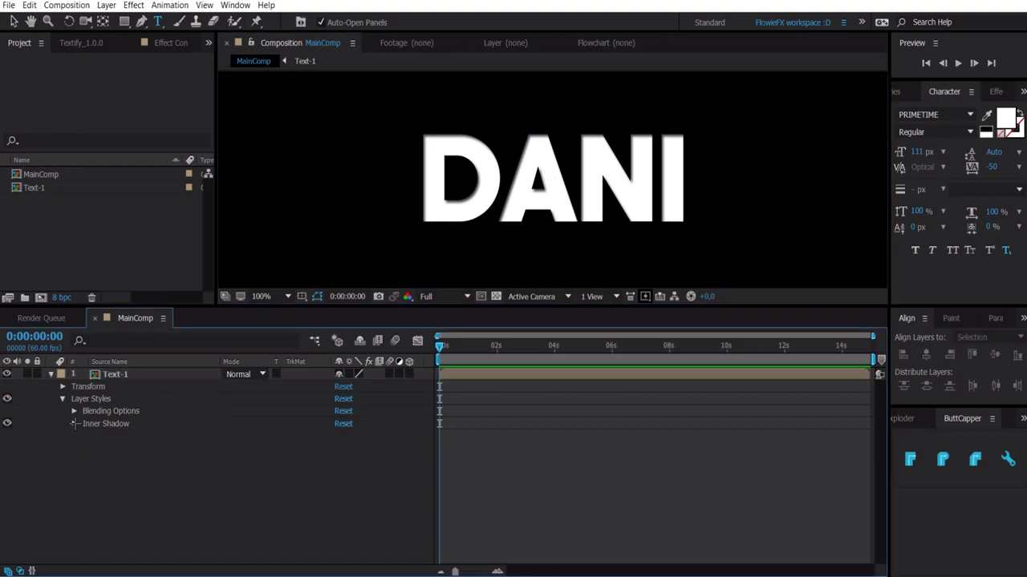
pyautogui.click(73, 424)
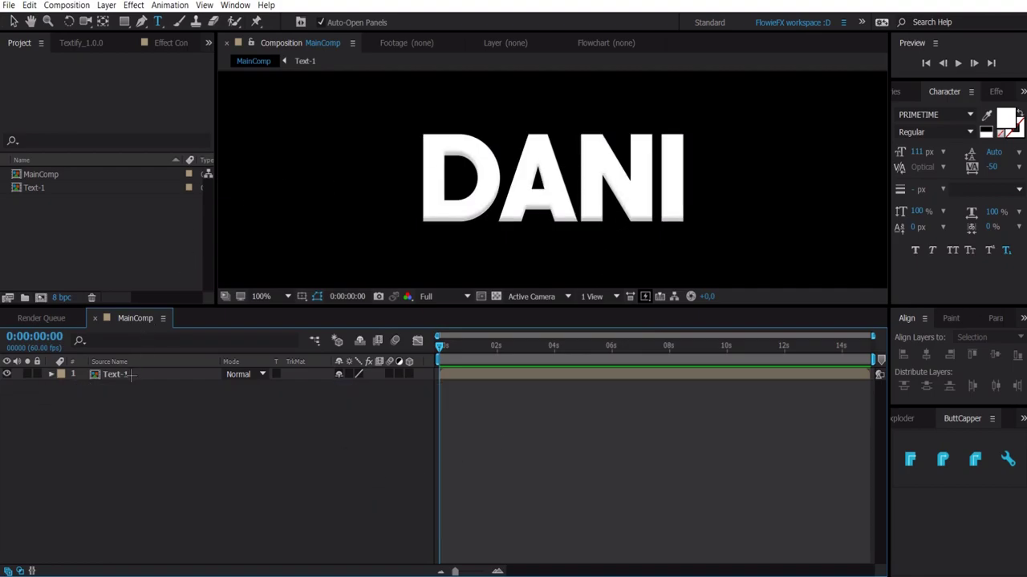
# Step: Pre-compose Text-1 as Text-2 with all attributes moved into the new composition
pyautogui.rightClick(136, 374)
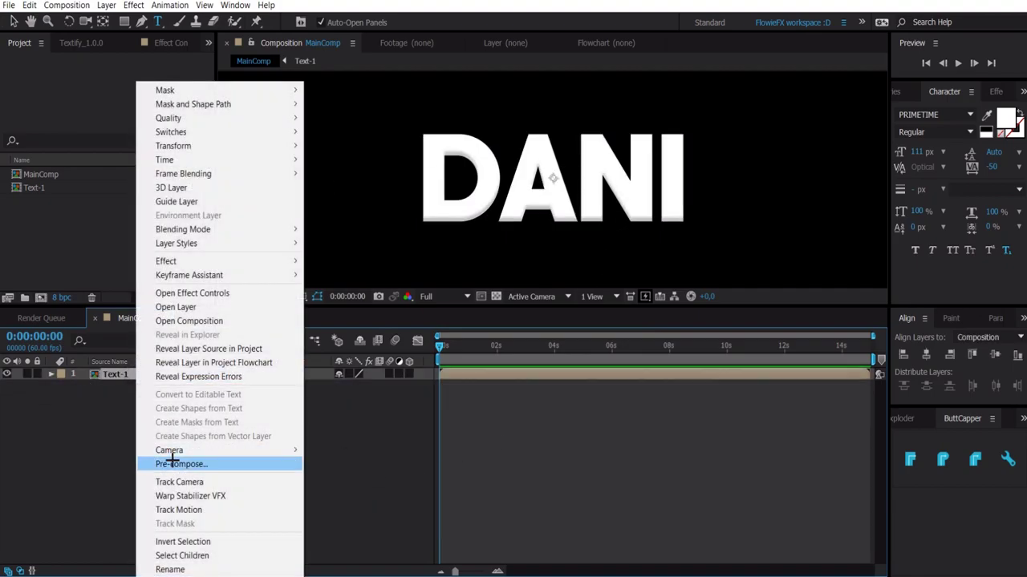
pyautogui.click(172, 463)
pyautogui.write('Text-2')
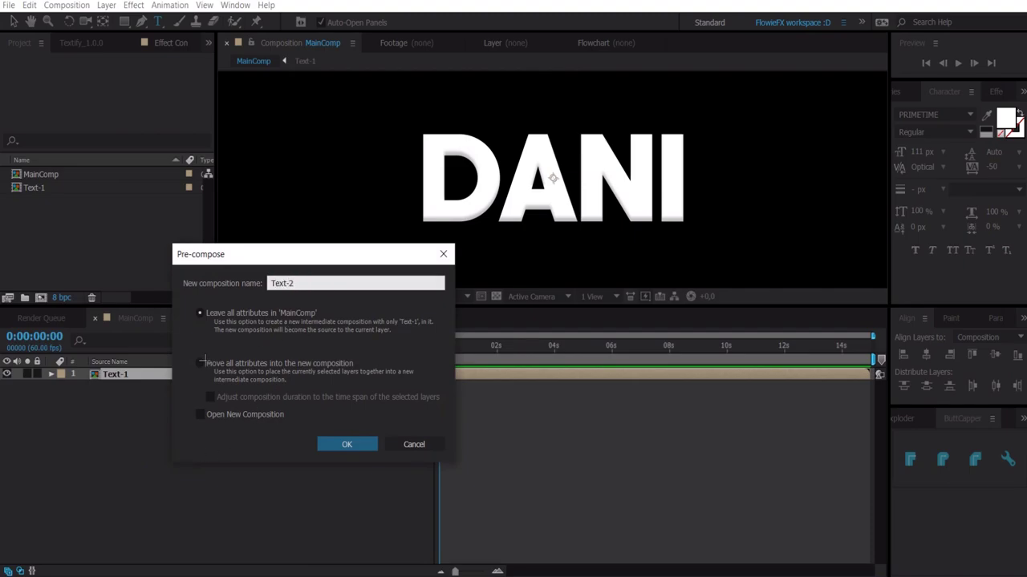
pyautogui.click(202, 363)
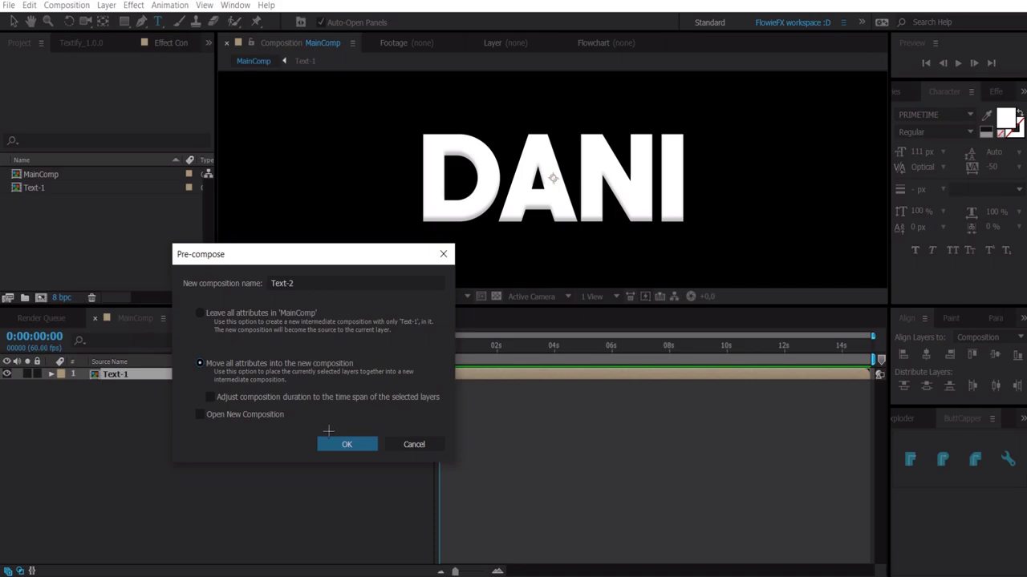
pyautogui.click(345, 443)
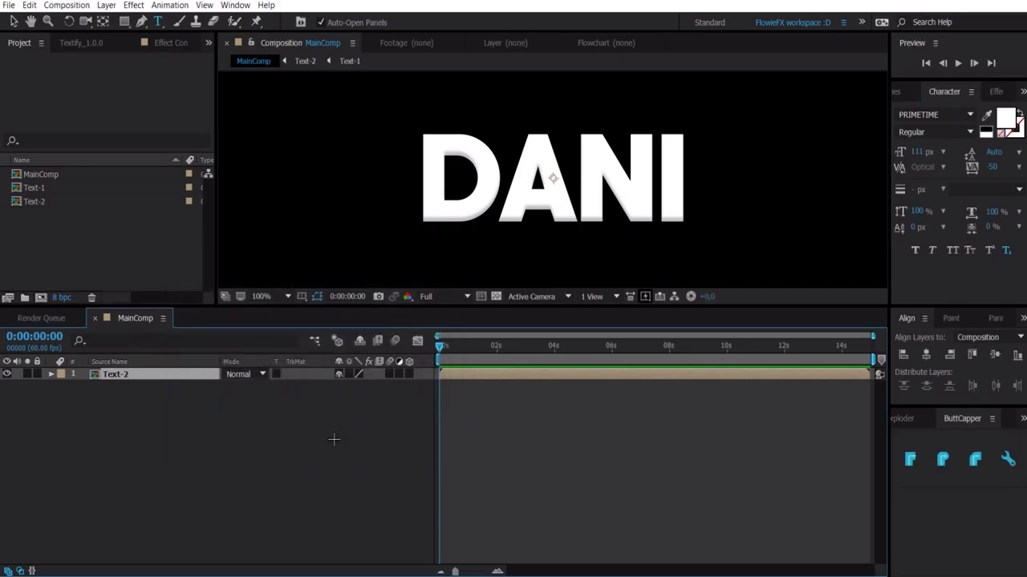
# Step: Try an Inner Glow layer style on Text-2, then undo it
pyautogui.rightClick(143, 374)
pyautogui.moveTo(281, 243)
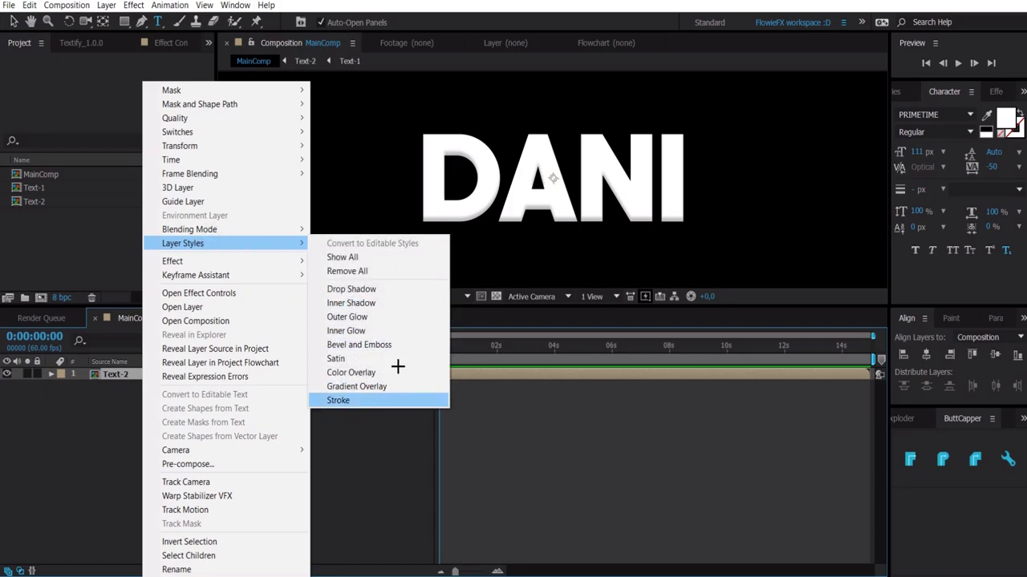
pyautogui.click(353, 331)
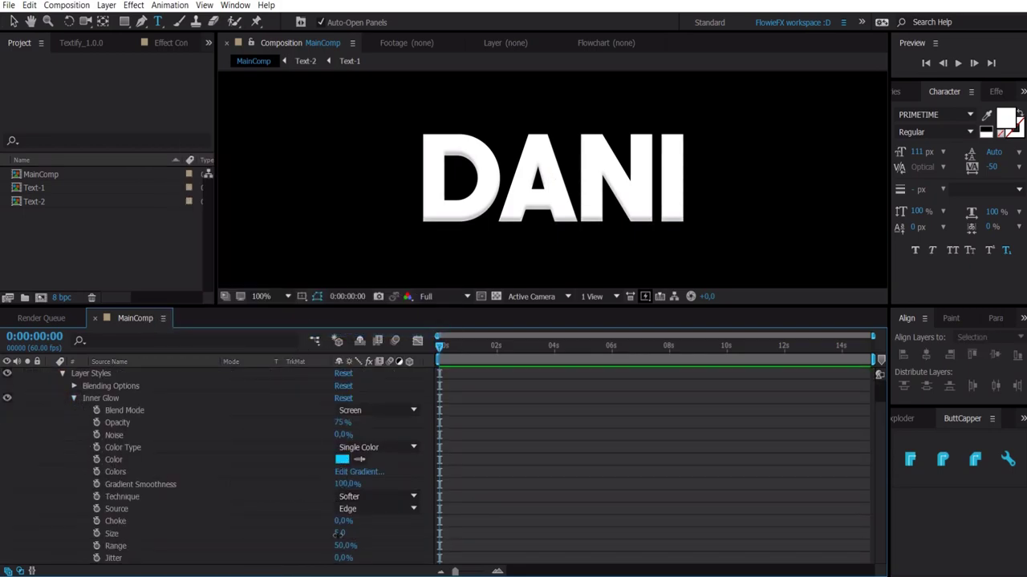
pyautogui.moveTo(341, 533); pyautogui.dragTo(542, 513)
pyautogui.hotkey('ctrl', 'z')
pyautogui.hotkey('ctrl', 'z')
pyautogui.hotkey('ctrl', 'z')
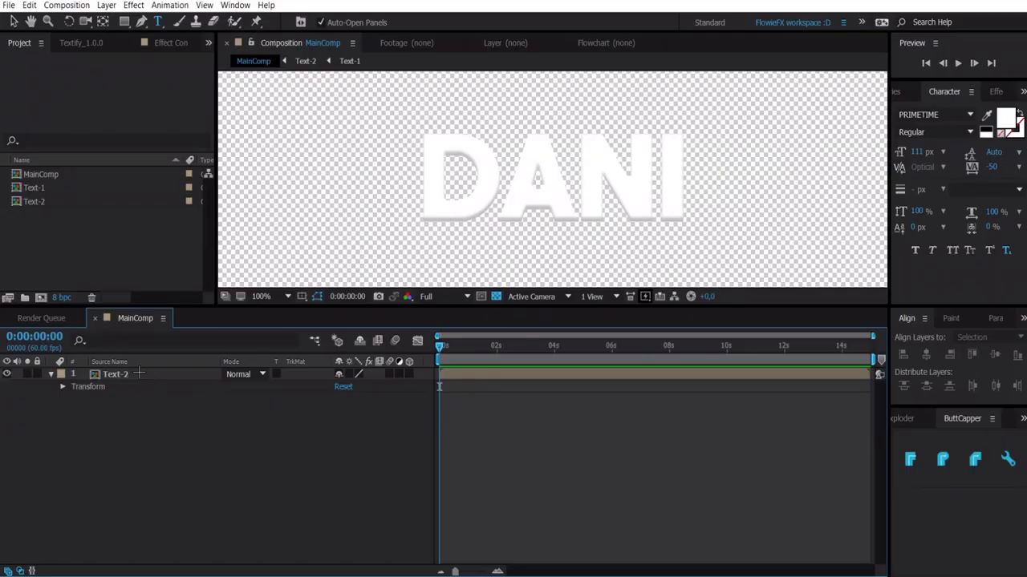
# Step: Add a Stroke layer style to Text-2 for a 10-pixel black outside border
pyautogui.rightClick(138, 374)
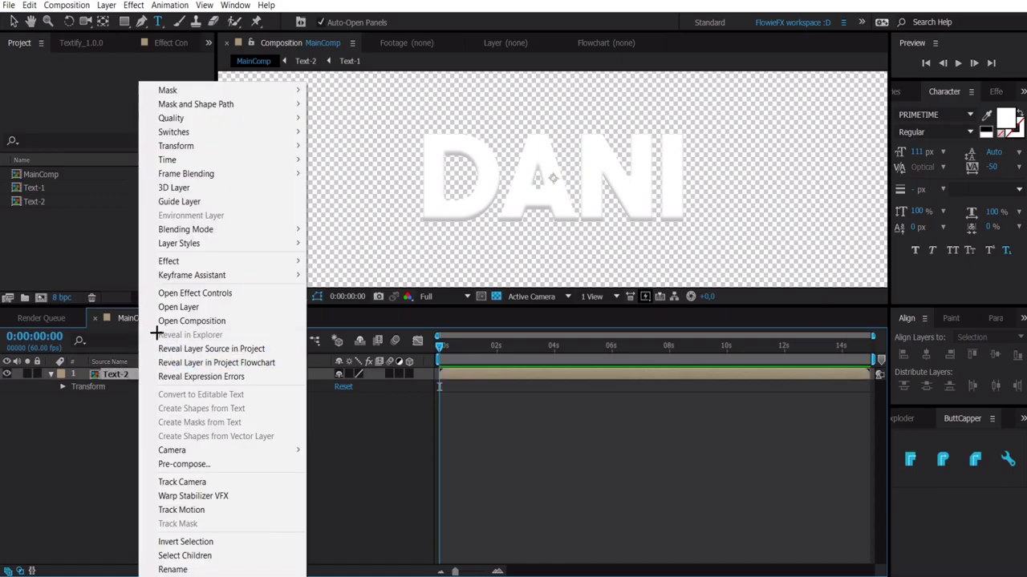
pyautogui.moveTo(209, 243)
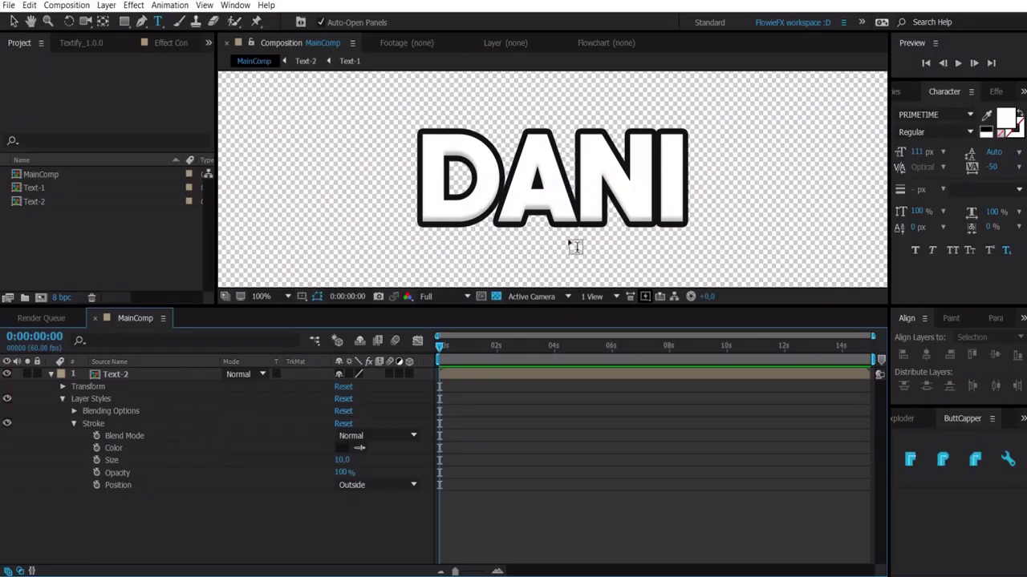
# Step: Pre-compose the Text-2 layer into a comp named Text-3
pyautogui.click(51, 374)
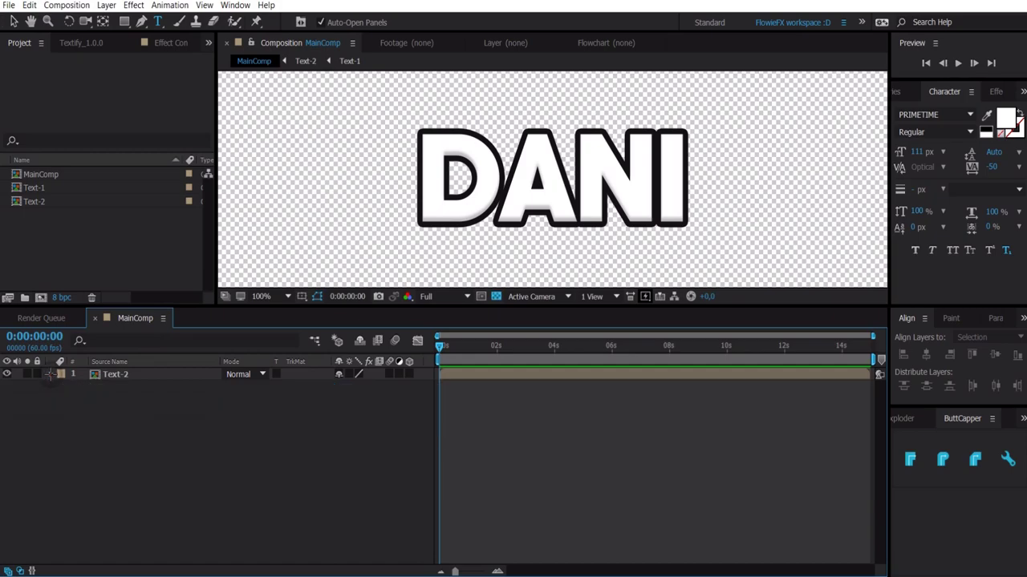
pyautogui.rightClick(126, 375)
pyautogui.click(164, 398)
pyautogui.write('T')
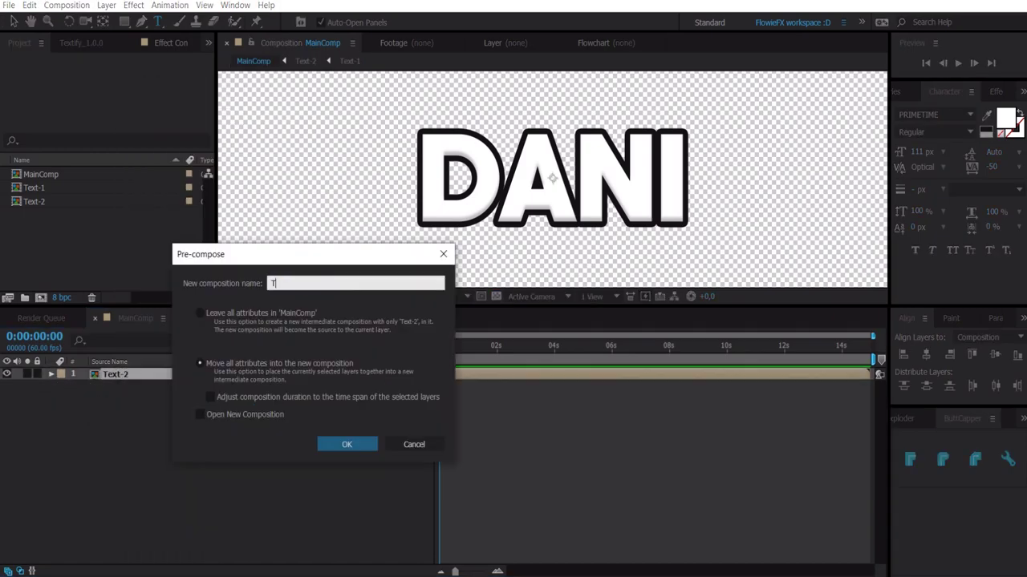
pyautogui.write('ext-3')
pyautogui.press('Return')
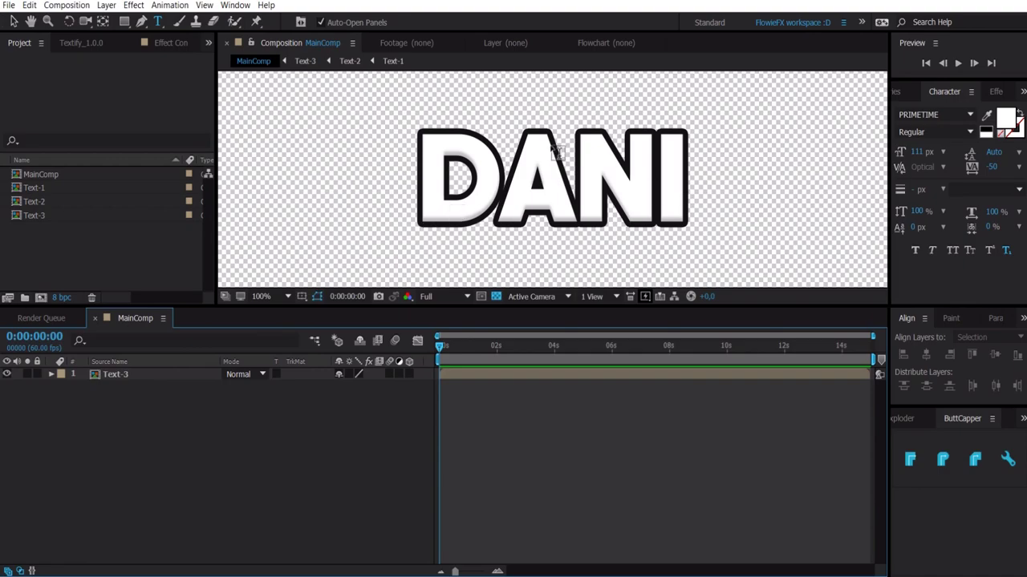
# Step: Pre-compose Text-3 again as Text-4 and return to MainComp
pyautogui.rightClick(132, 374)
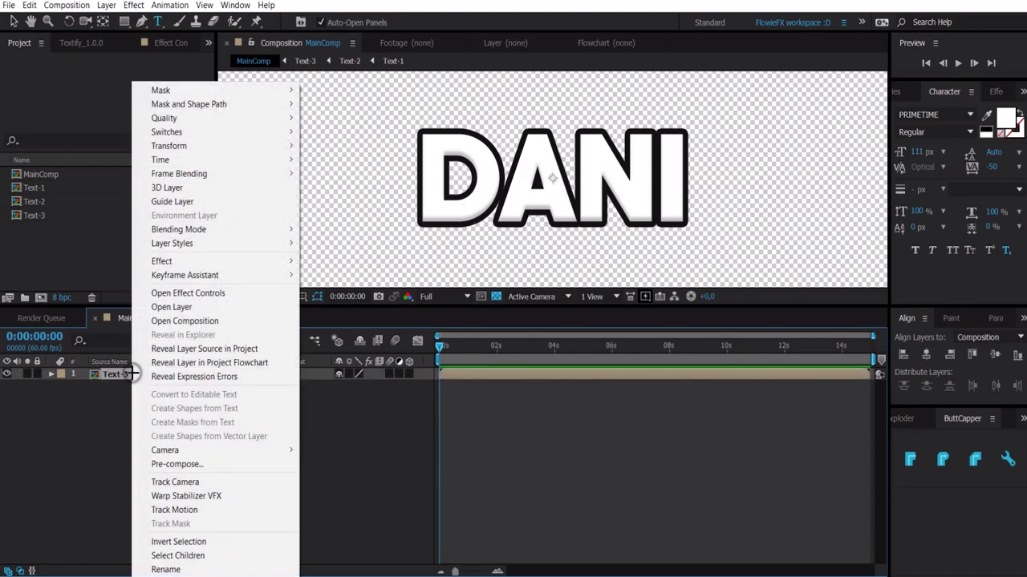
pyautogui.click(184, 461)
pyautogui.write('Text-')
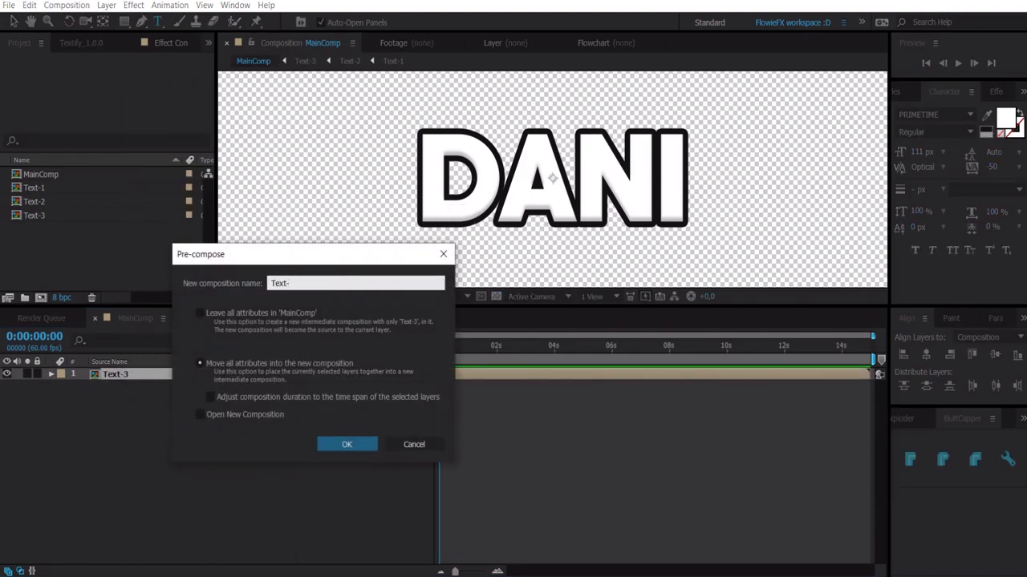
pyautogui.write('4')
pyautogui.press('Return')
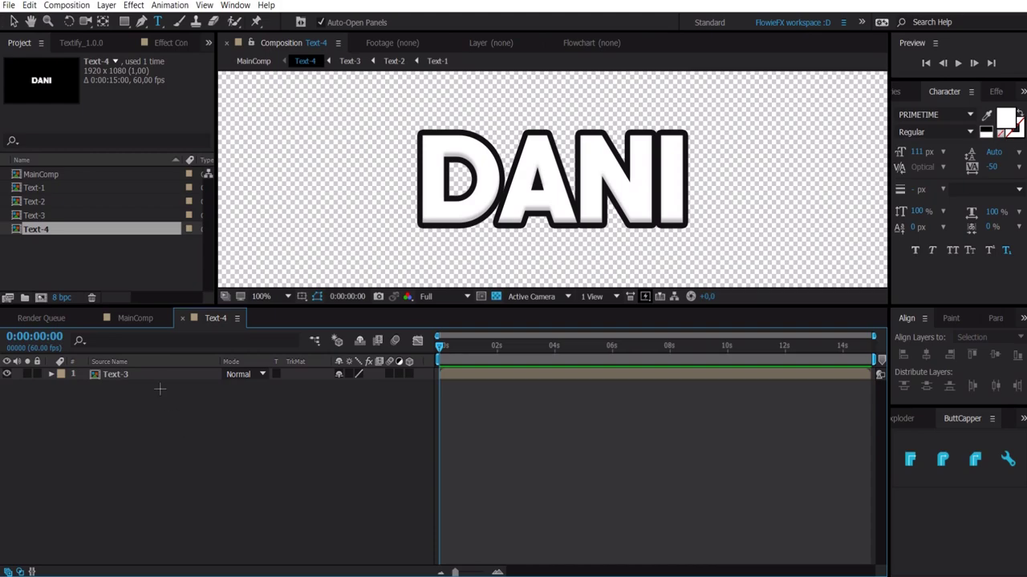
pyautogui.click(135, 319)
pyautogui.click(172, 429)
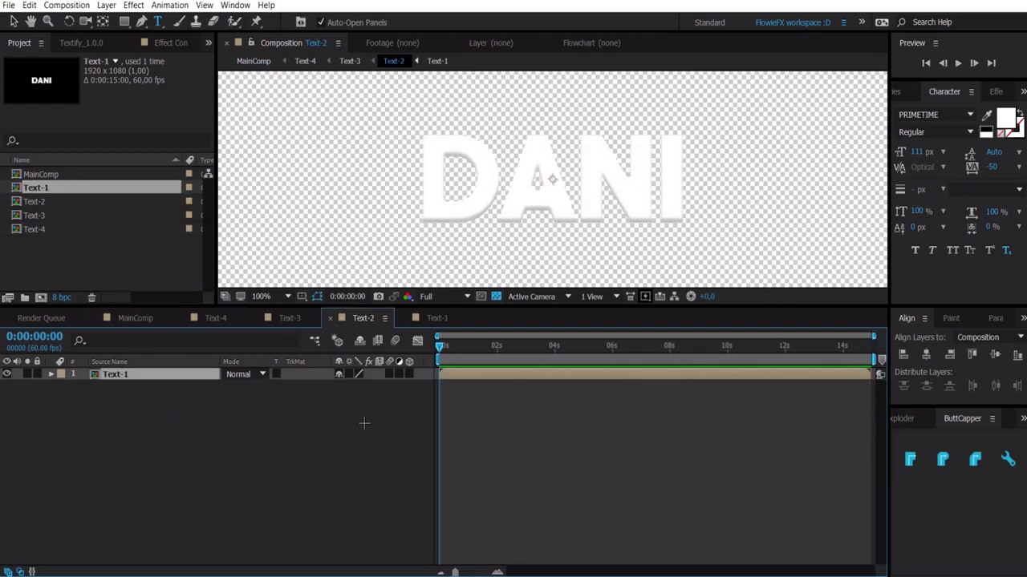
# Step: Step into the nested Text-2, Text-3 and Text-4 comps, then show Effects & Presets with Ctrl+5
pyautogui.click(364, 424)
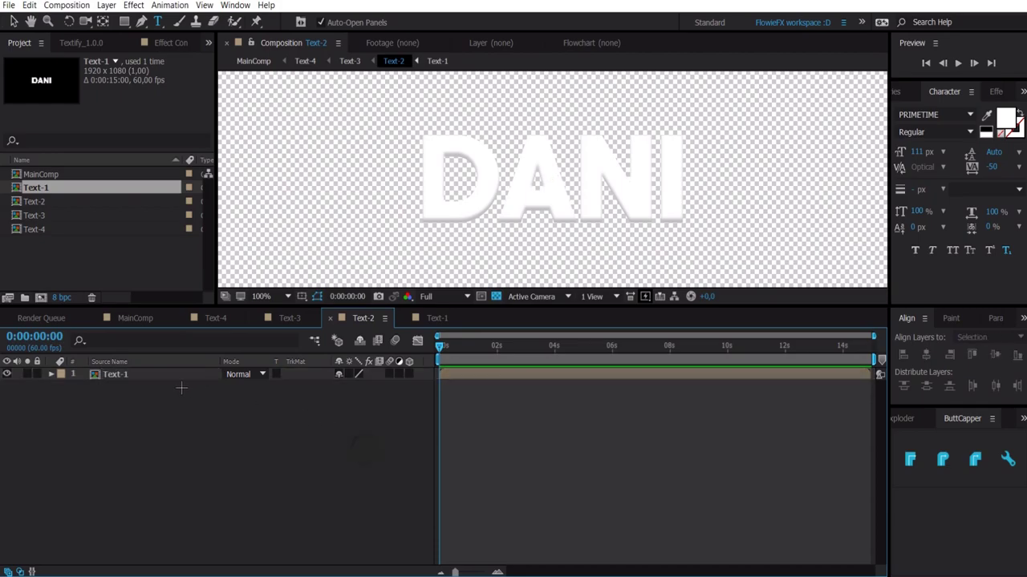
pyautogui.click(161, 374)
pyautogui.click(290, 318)
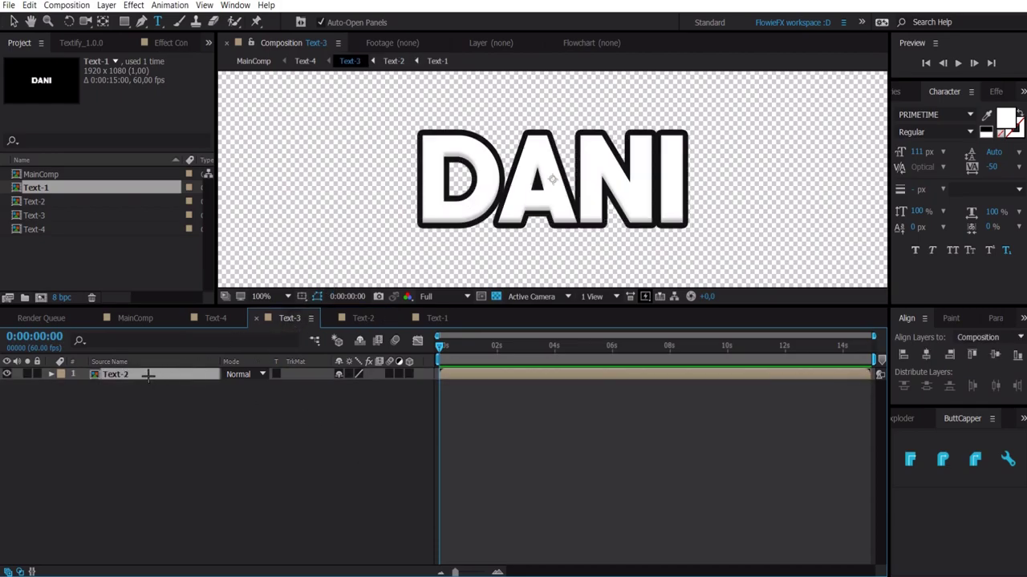
pyautogui.click(245, 433)
pyautogui.click(142, 374)
pyautogui.click(253, 415)
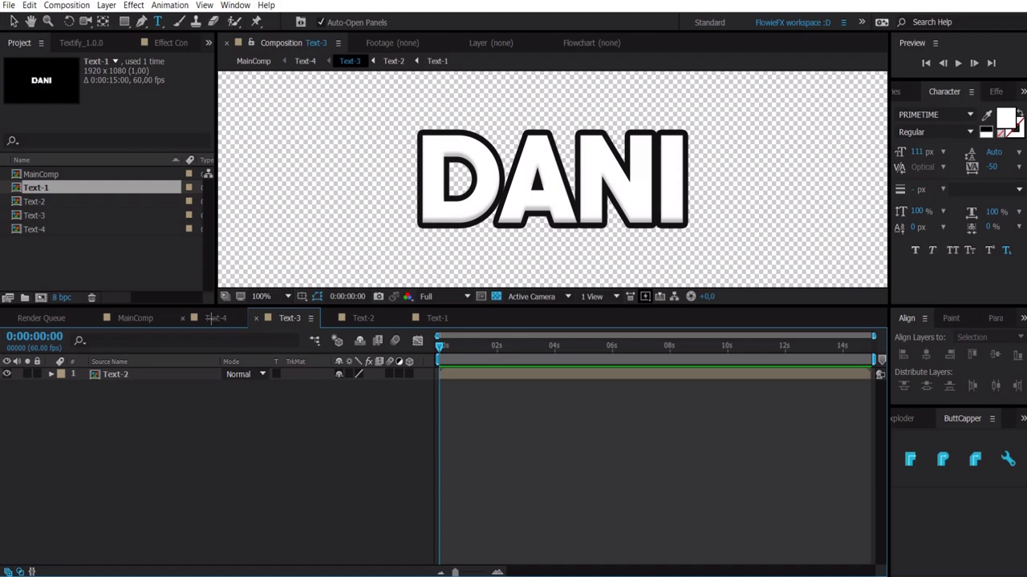
pyautogui.click(213, 319)
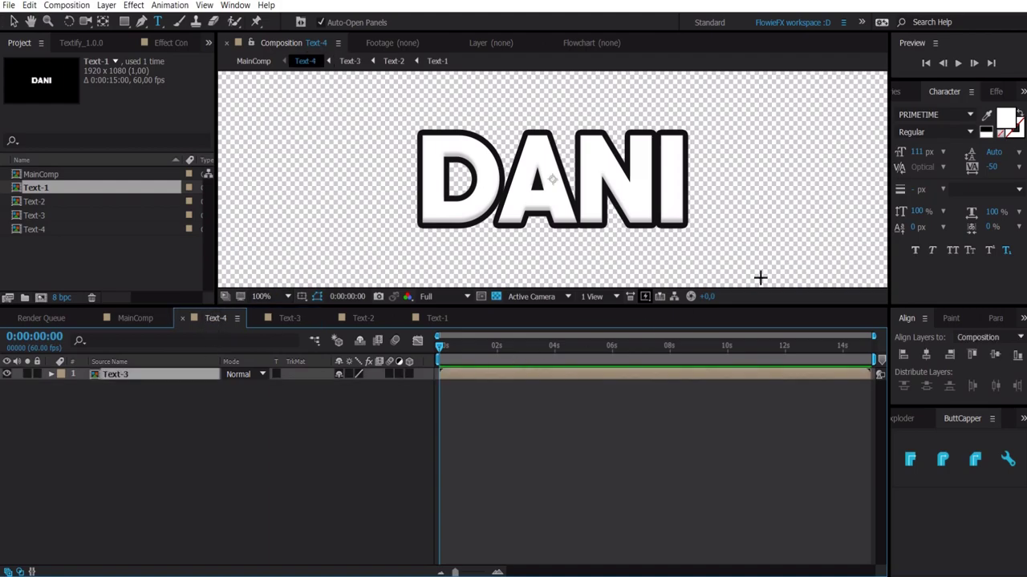
pyautogui.hotkey('ctrl', '5')
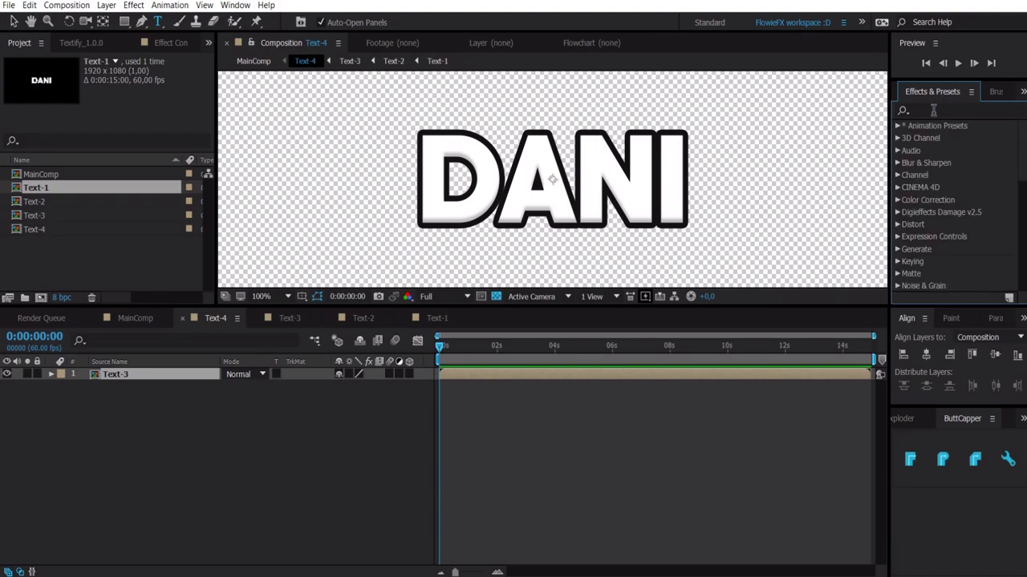
# Step: Apply Echospace to Text-3 and generate its repeated copies
pyautogui.write('echospac')
pyautogui.press('Return')
pyautogui.click(16, 124)
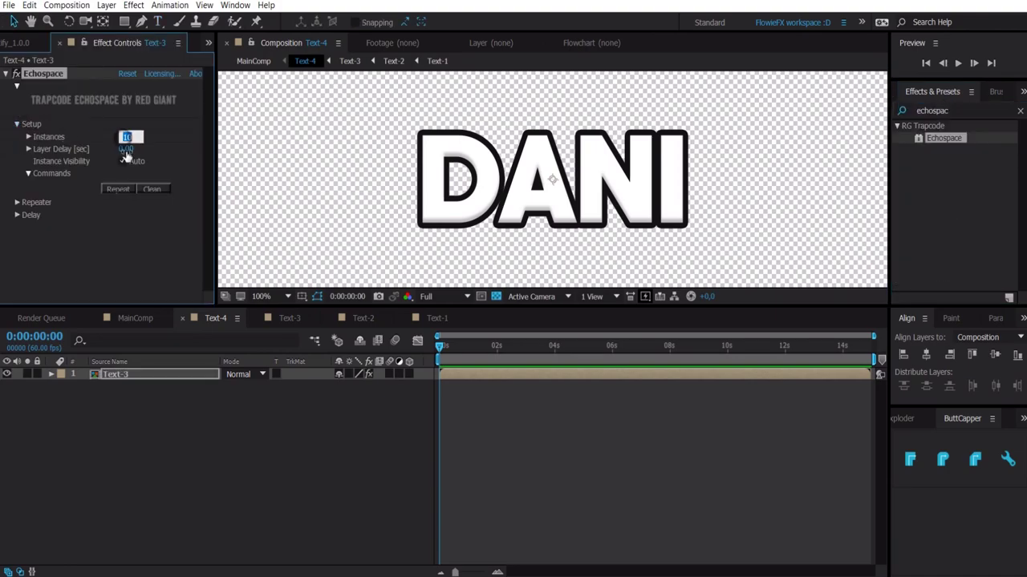
pyautogui.click(117, 188)
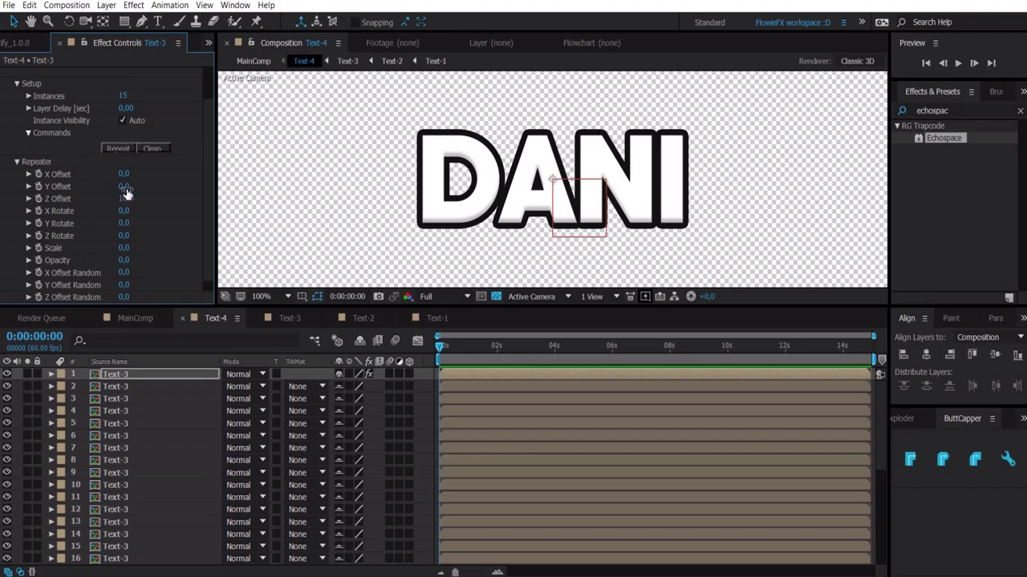
# Step: Set the Echospace Y Offset to 3 and Scale to -1
pyautogui.click(123, 187)
pyautogui.press('Up')
pyautogui.press('Up')
pyautogui.press('Up')
pyautogui.press('Up')
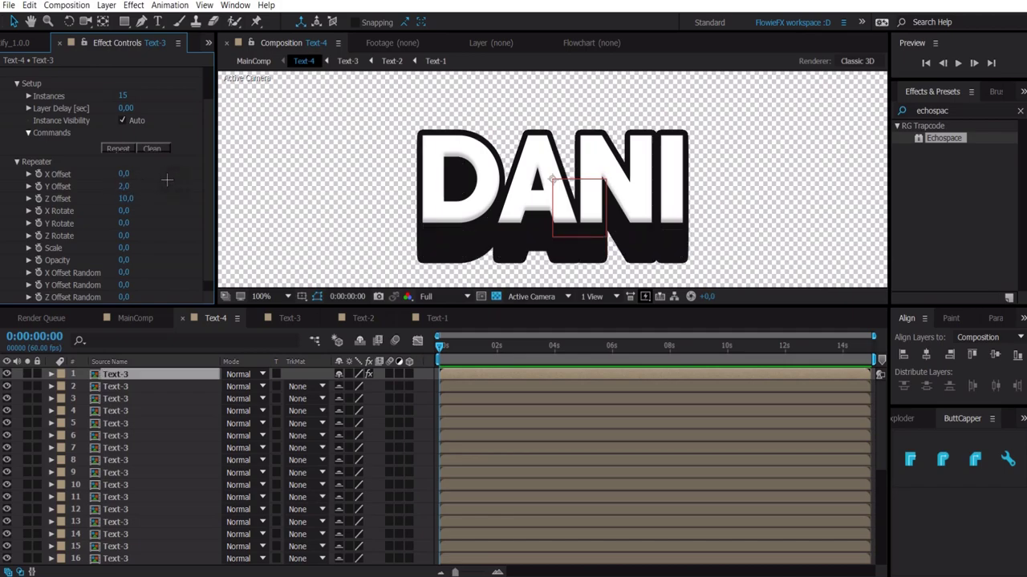
pyautogui.moveTo(125, 186); pyautogui.dragTo(165, 185)
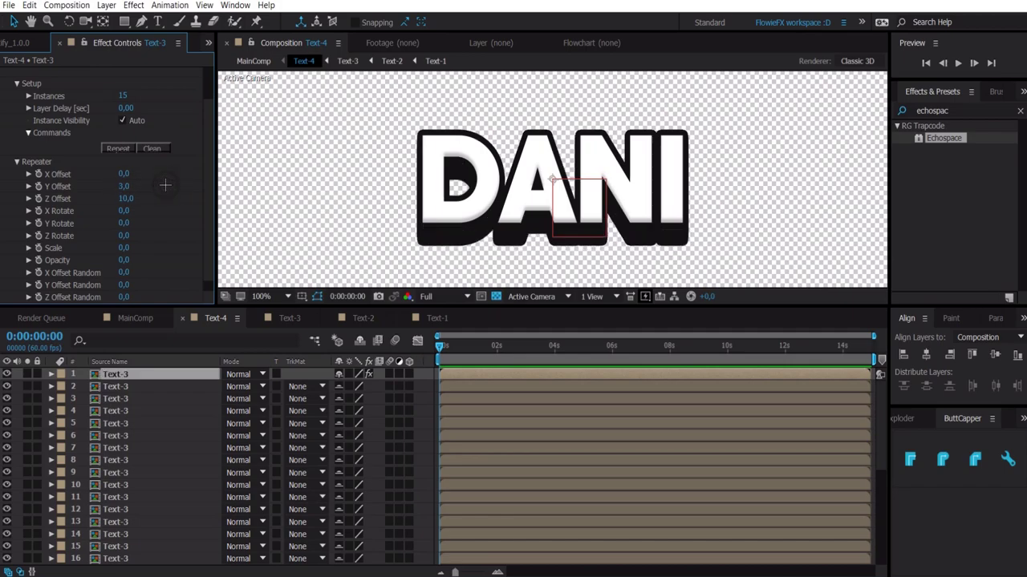
pyautogui.click(127, 249)
pyautogui.write('-1')
pyautogui.press('Return')
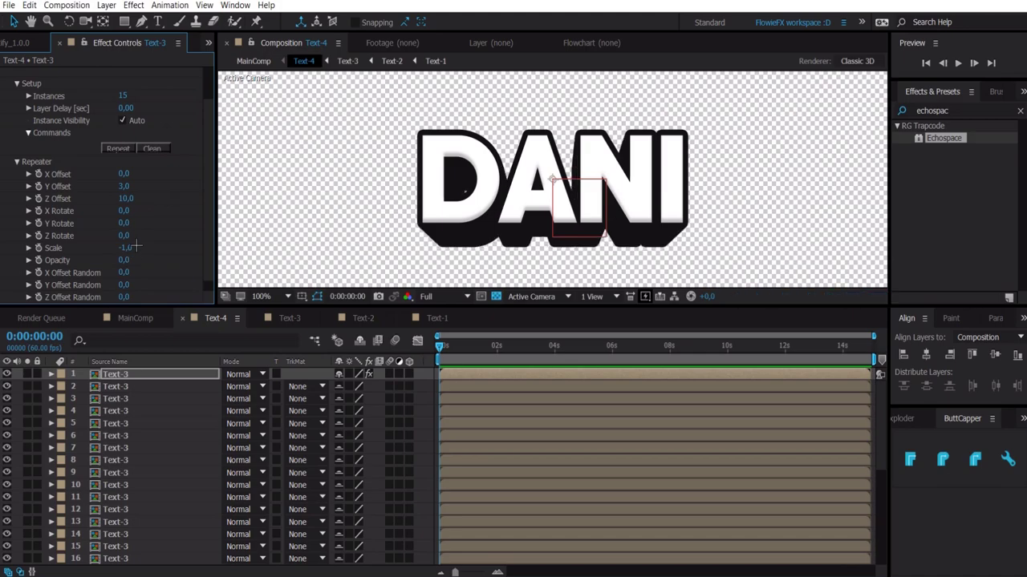
pyautogui.click(433, 397)
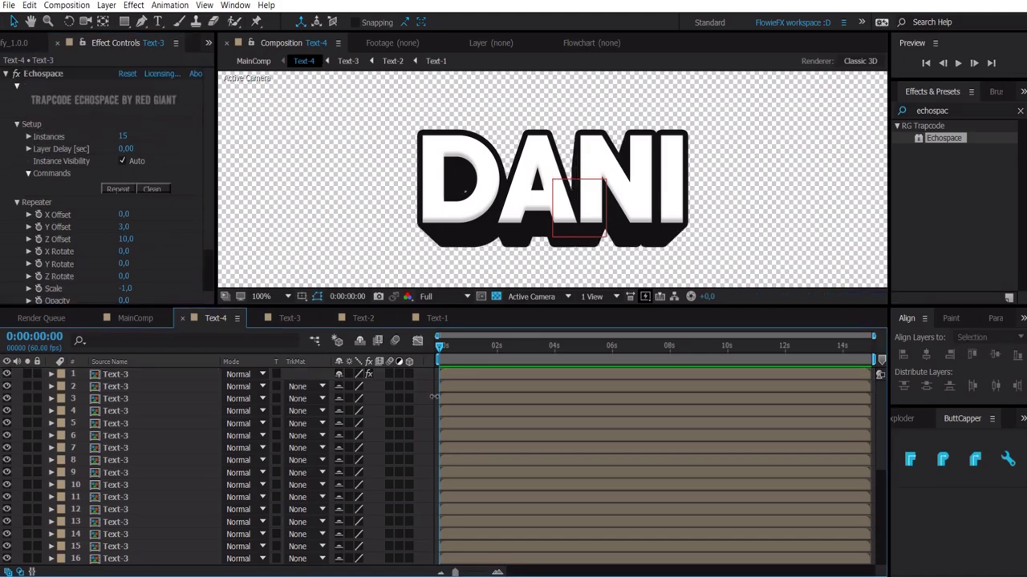
# Step: Add a new Adjustment Layer in Text-4 and place it below the top Text-3 layer
pyautogui.rightClick(422, 377)
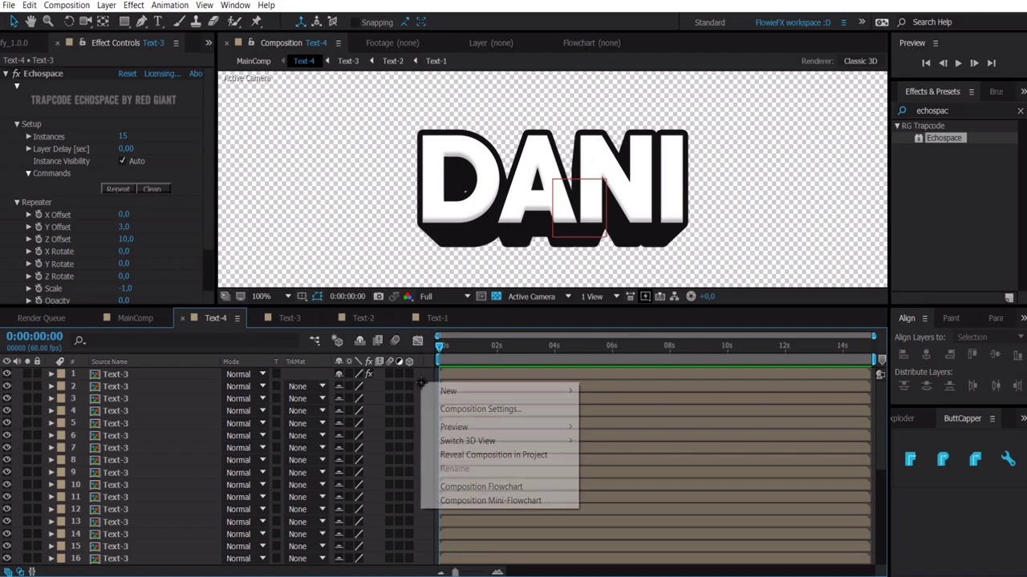
pyautogui.moveTo(429, 391)
pyautogui.click(609, 493)
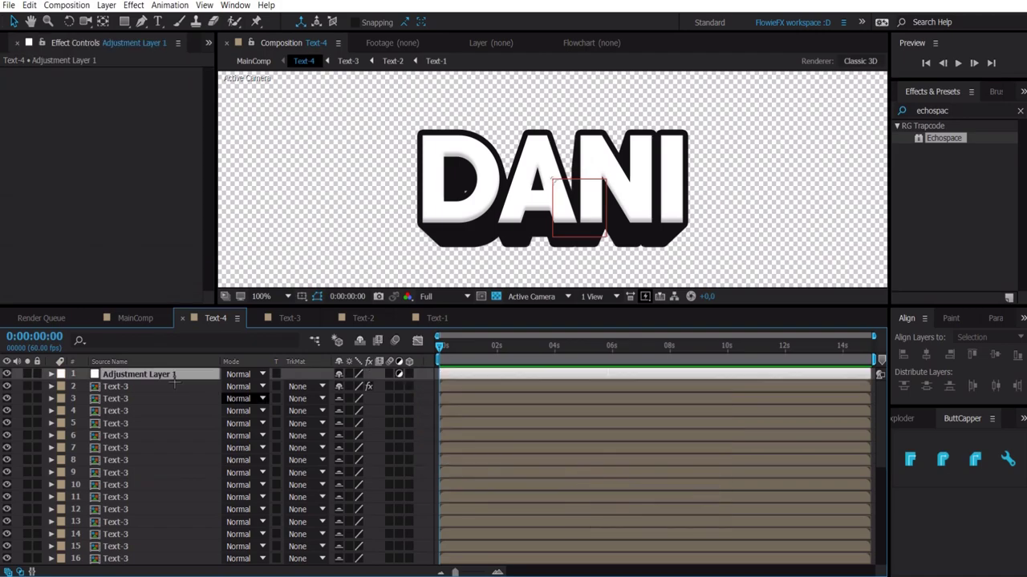
pyautogui.moveTo(132, 375); pyautogui.dragTo(131, 393)
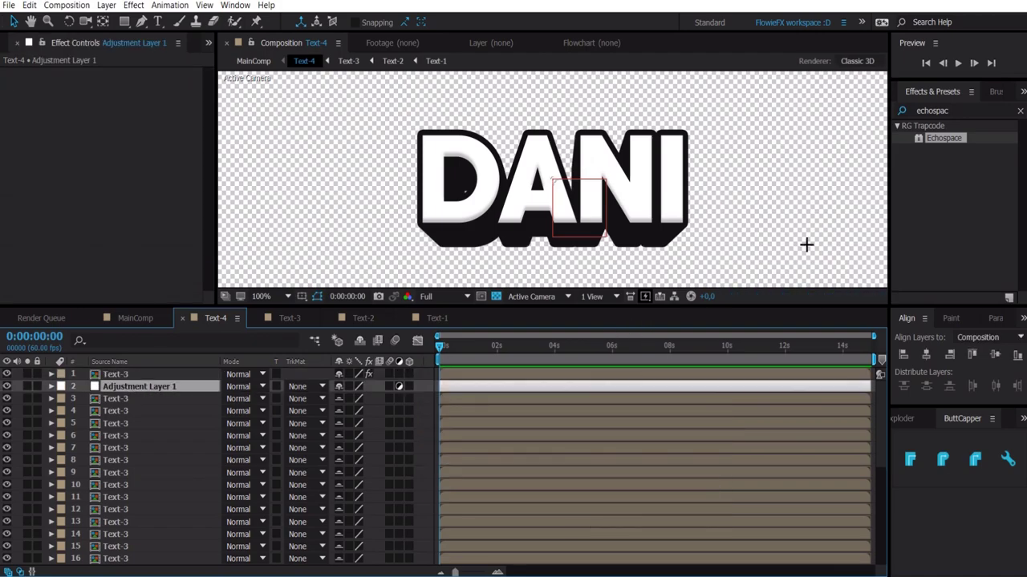
# Step: Apply Hue/Saturation to the adjustment layer with Master Lightness -40, then return to MainComp
pyautogui.click(954, 110)
pyautogui.write('hue')
pyautogui.moveTo(949, 200); pyautogui.dragTo(756, 387)
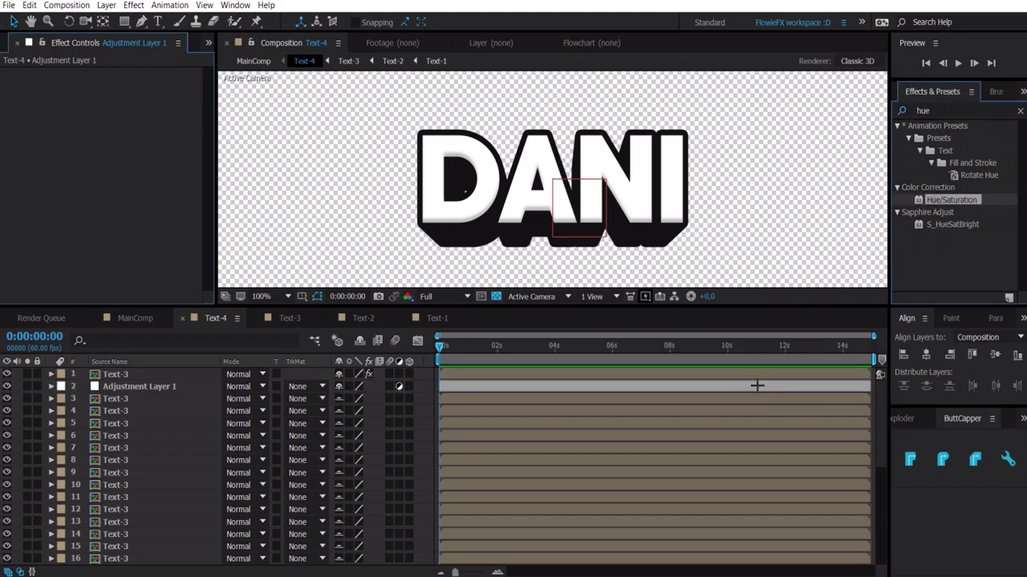
pyautogui.click(122, 217)
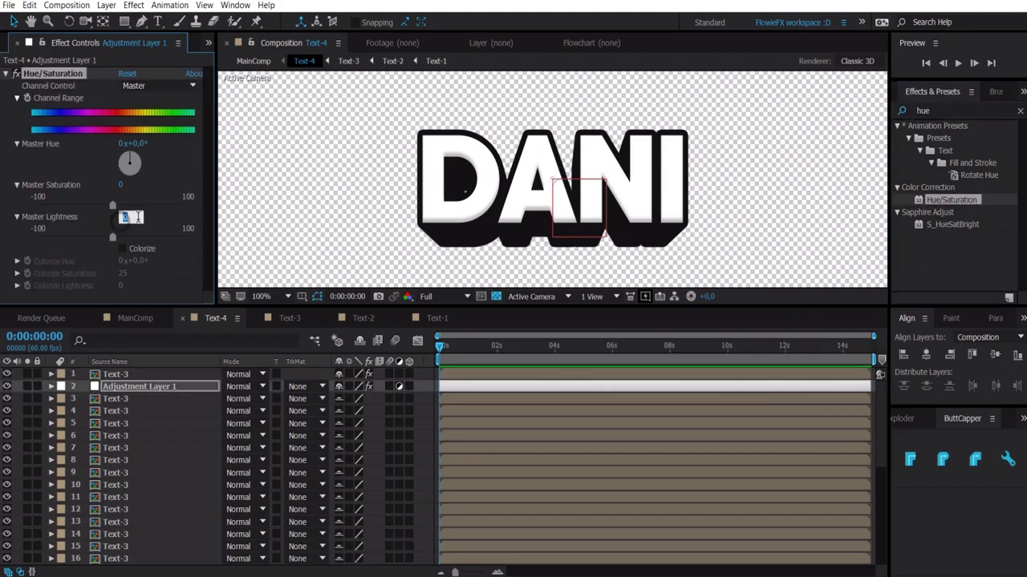
pyautogui.write('-40')
pyautogui.press('Return')
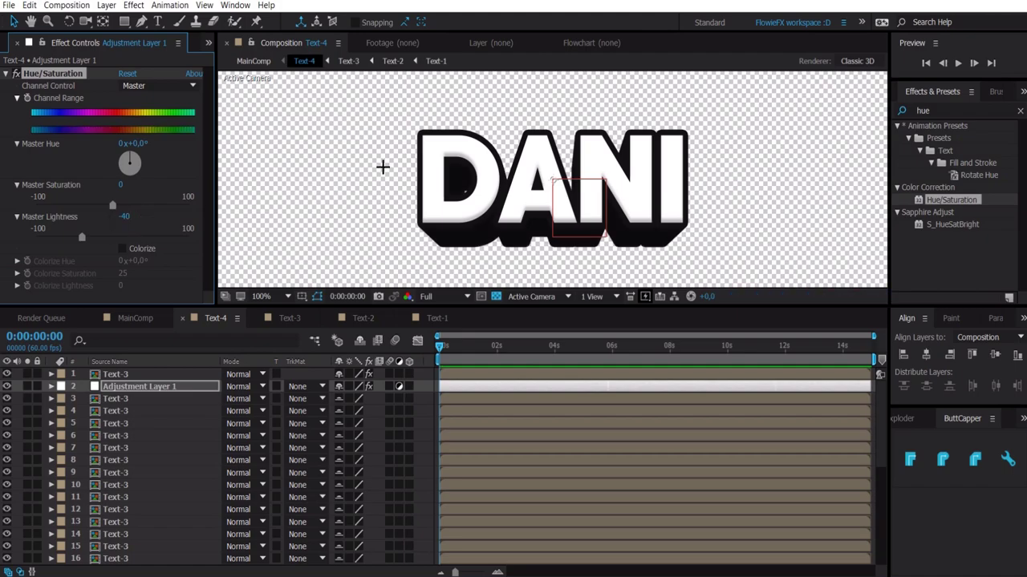
pyautogui.click(135, 319)
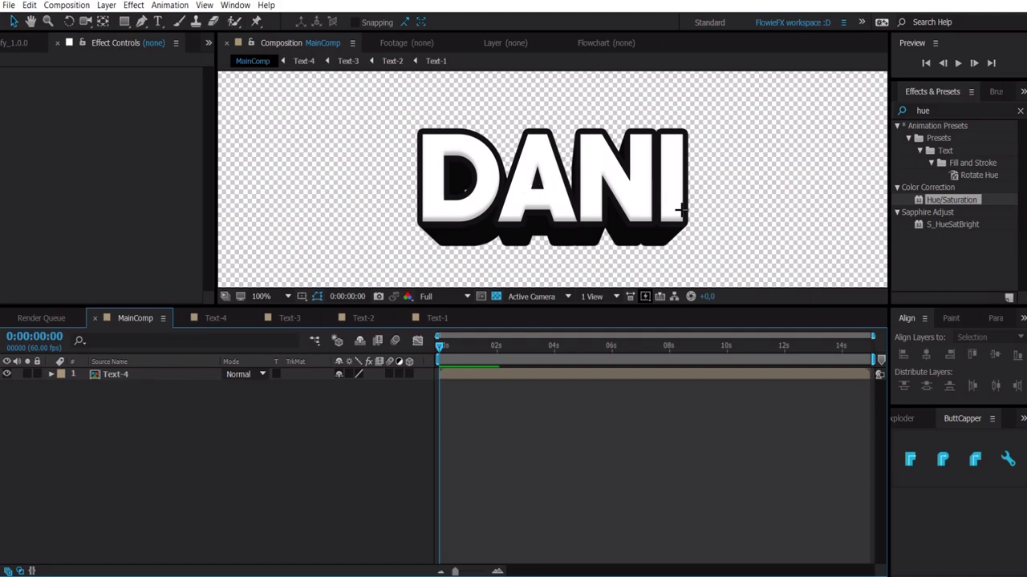
# Step: Search Effects & Presets for Warp and apply it to the Text-4 layer
pyautogui.click(1020, 110)
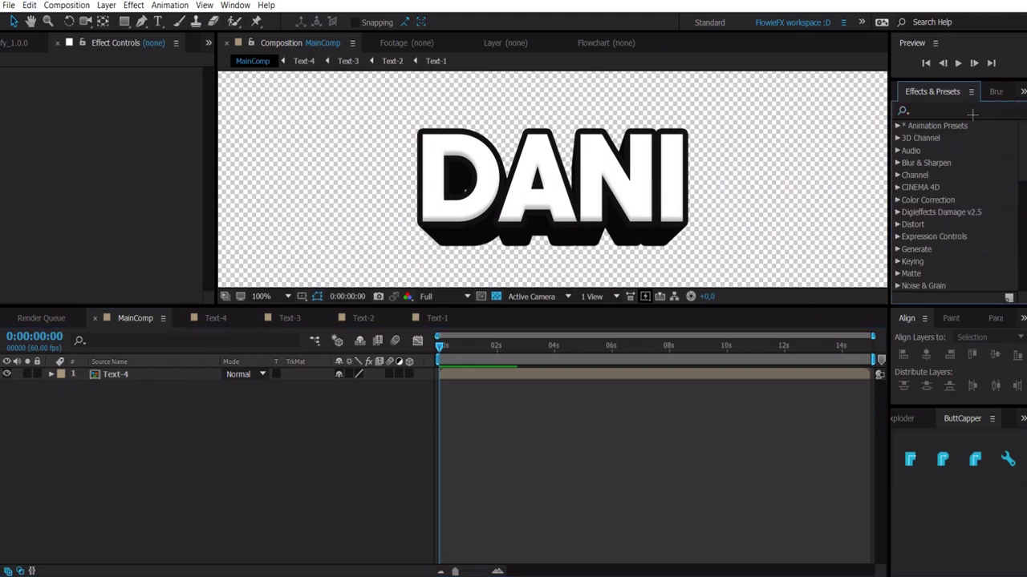
pyautogui.click(961, 110)
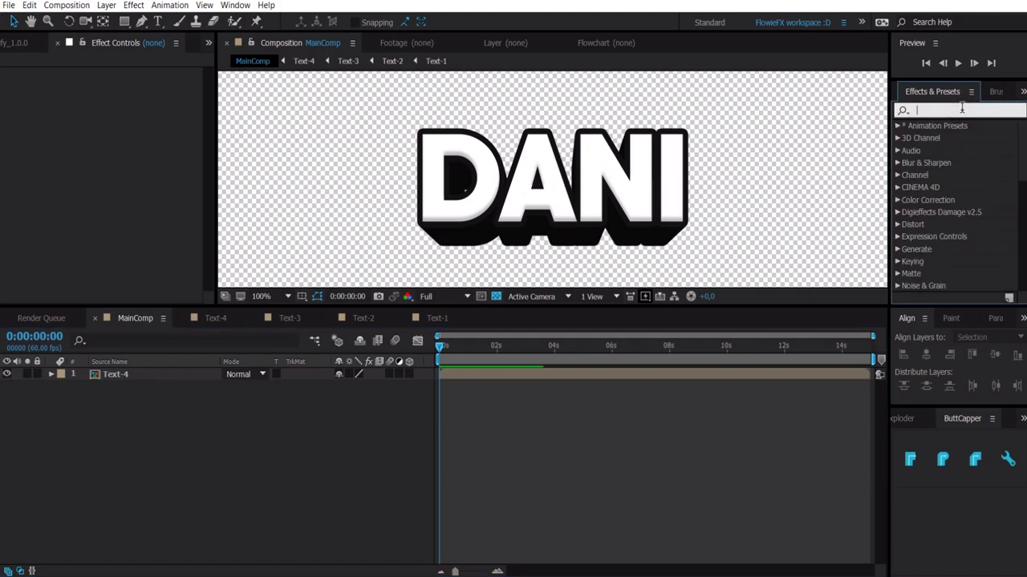
pyautogui.write('warp')
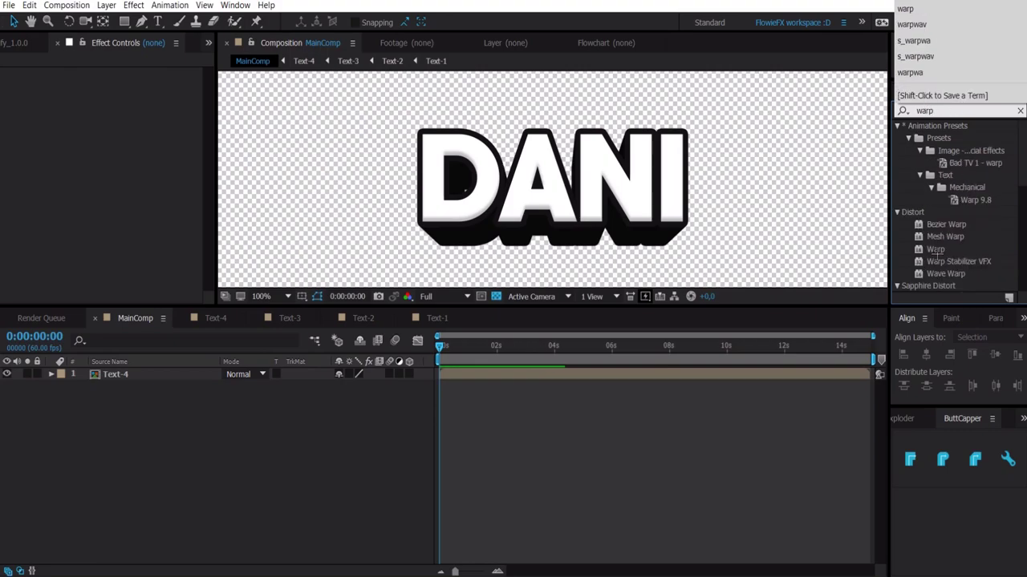
pyautogui.moveTo(935, 251); pyautogui.dragTo(527, 376)
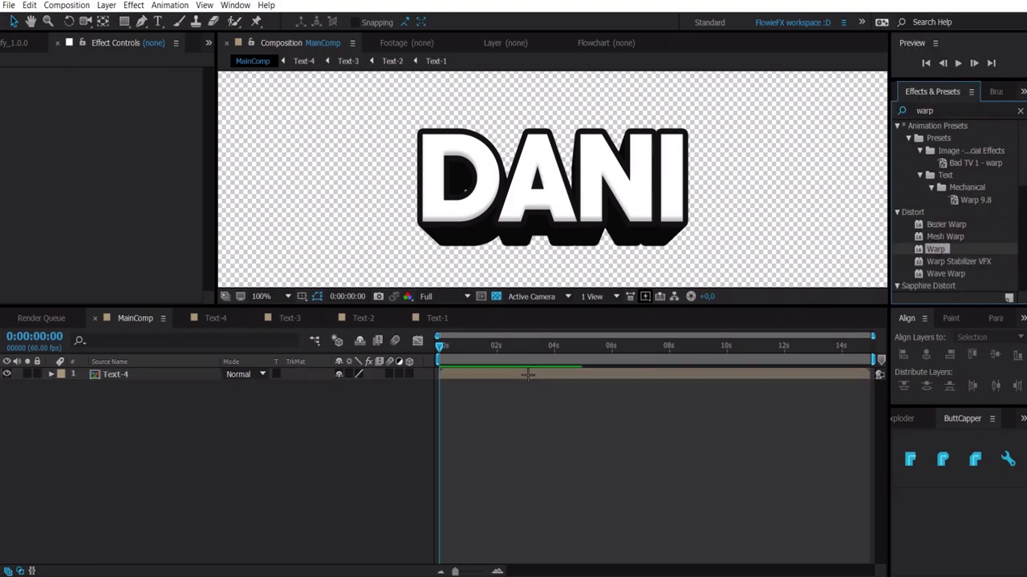
# Step: Set the Warp to Shell Lower with Bend -20 and Vertical Distortion 20, then open Text-4's layer menu
pyautogui.click(160, 85)
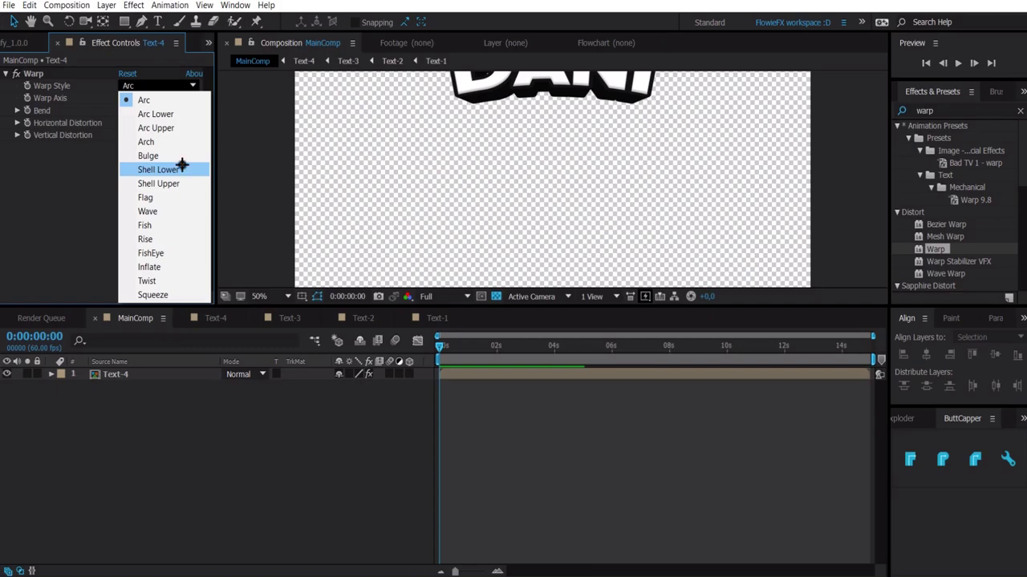
pyautogui.click(182, 166)
pyautogui.click(127, 111)
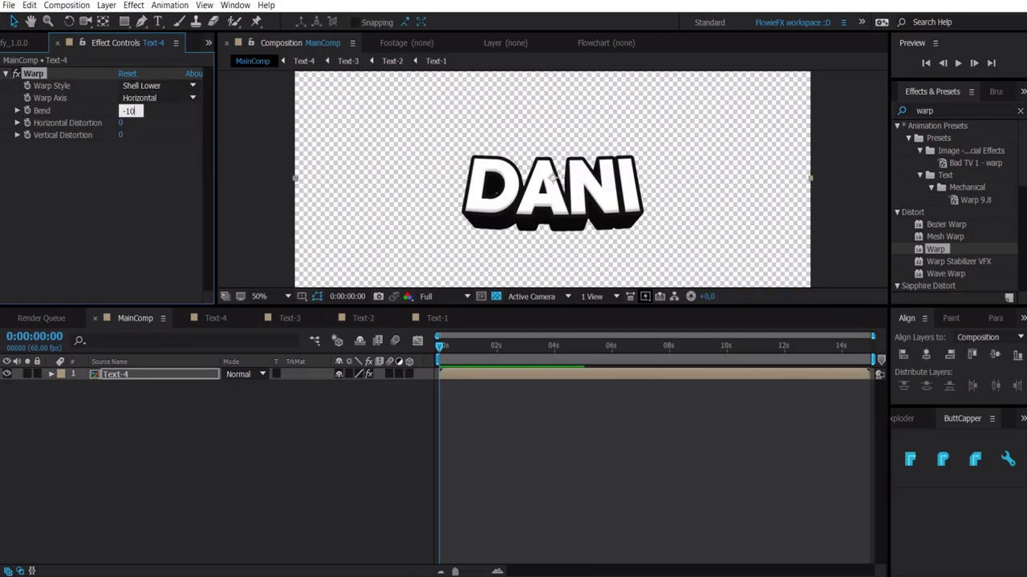
pyautogui.press('Return')
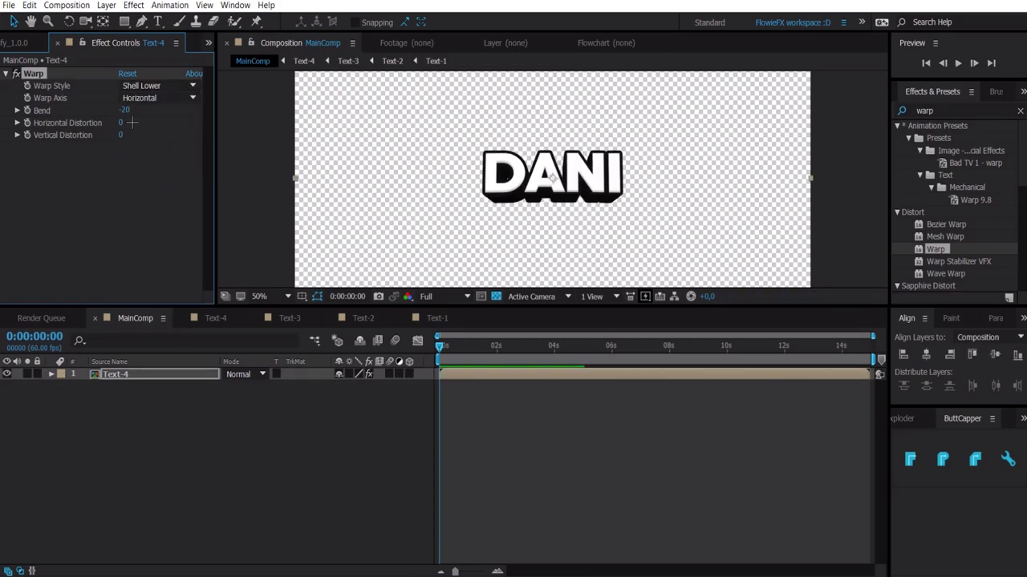
pyautogui.click(121, 135)
pyautogui.press('Return')
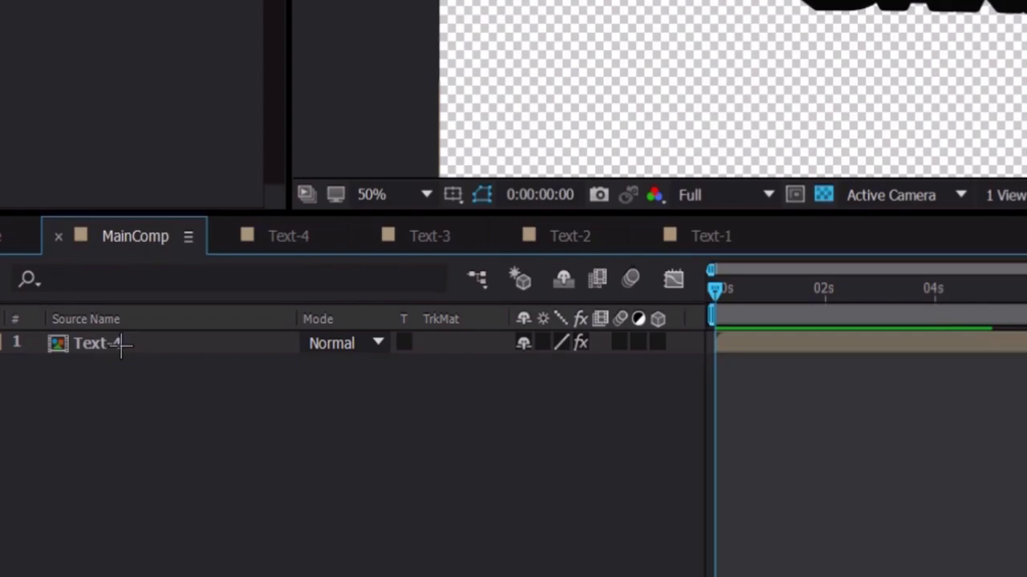
pyautogui.click(115, 345)
pyautogui.rightClick(121, 347)
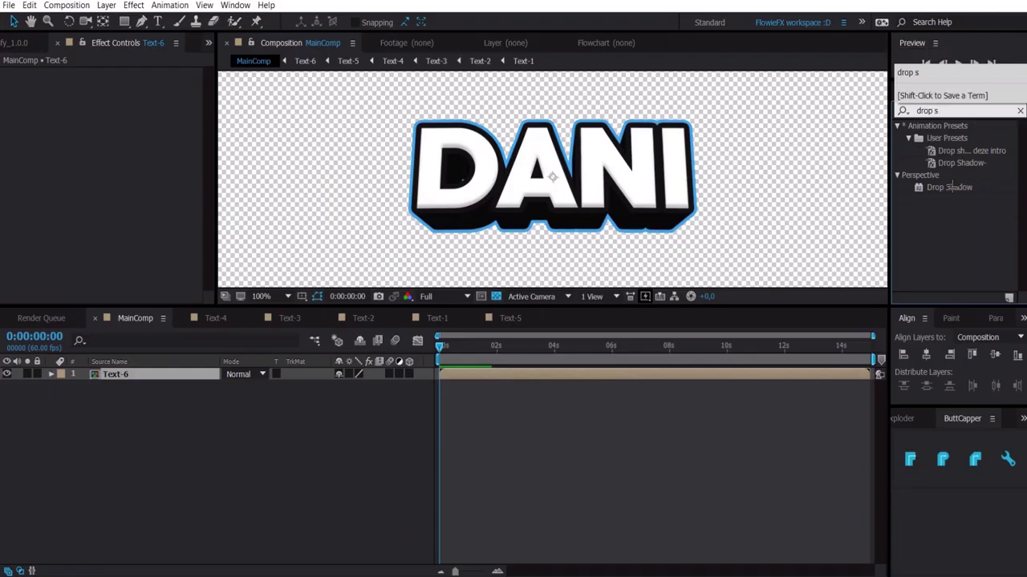
# Step: Apply a Drop Shadow to Text-6 and set its opacity to 30%
pyautogui.moveTo(949, 187); pyautogui.dragTo(855, 261)
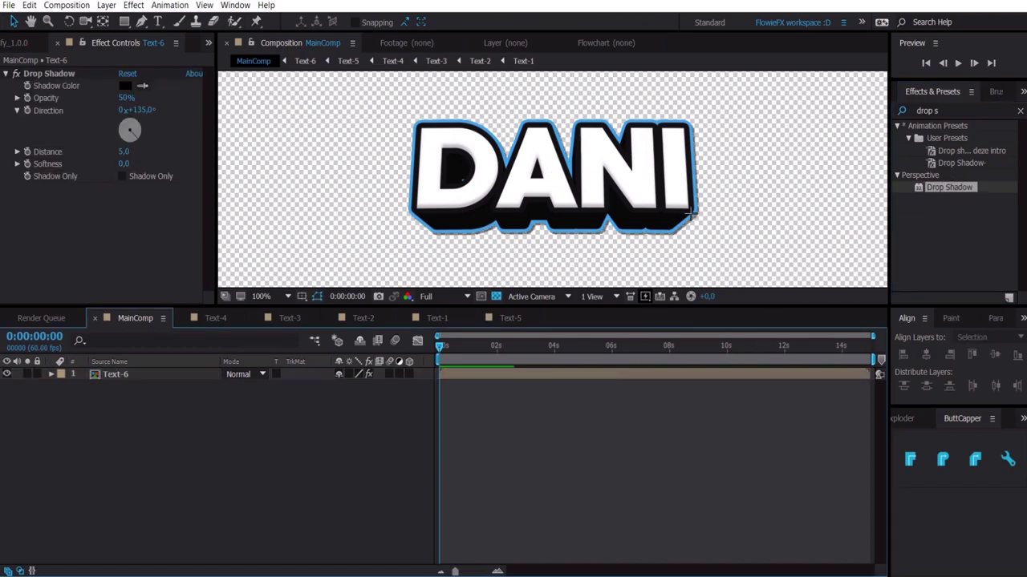
pyautogui.click(125, 98)
pyautogui.write('30')
pyautogui.press('Return')
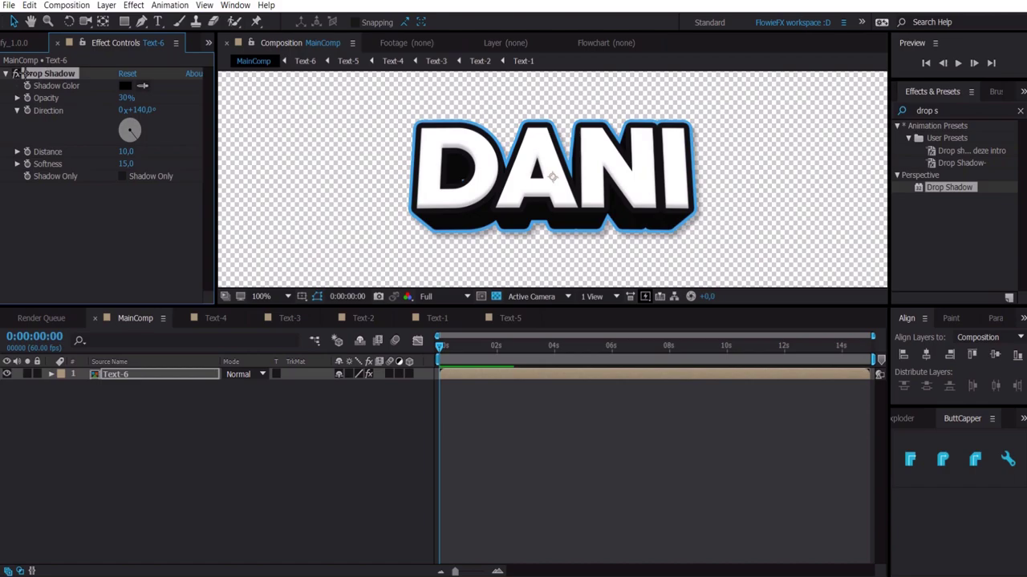
# Step: Duplicate the drop shadow and set the copy's direction to 320°
pyautogui.hotkey('ctrl', 'd')
pyautogui.click(139, 226)
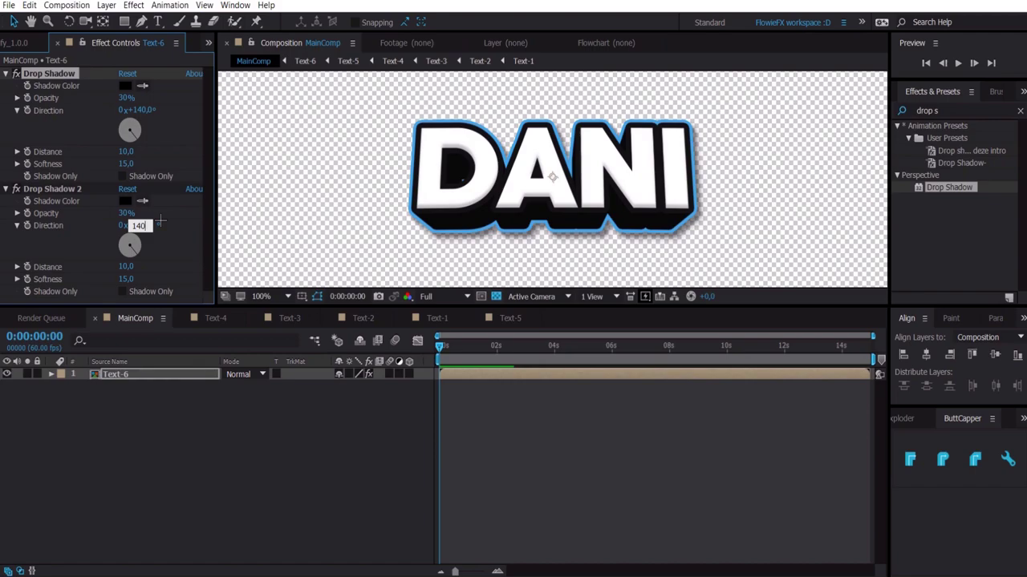
pyautogui.write('320')
pyautogui.press('Return')
# Step: Pre-compose Text-6 into a comp named TEXT and switch to the Text-1 composition
pyautogui.rightClick(142, 376)
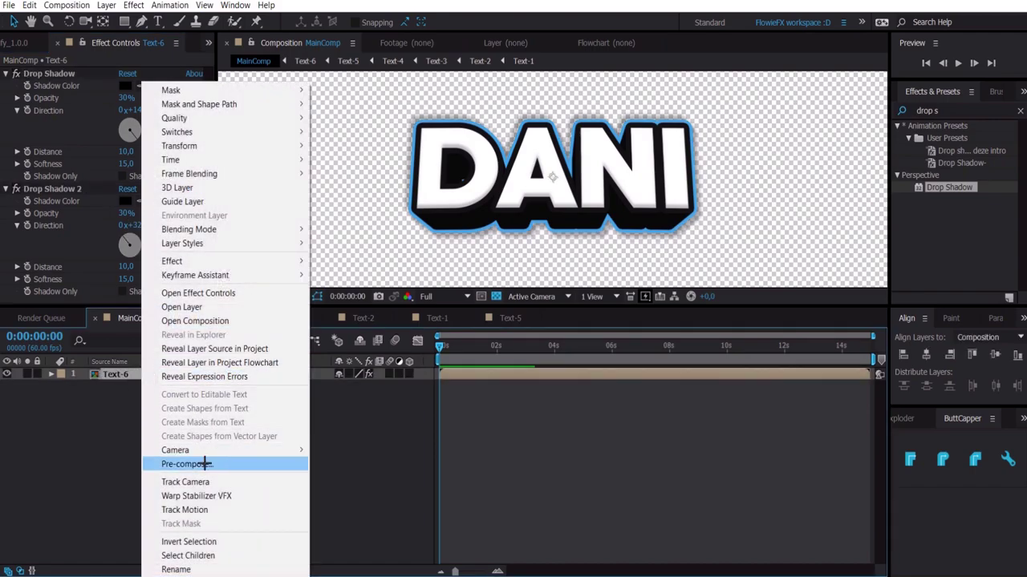
pyautogui.click(204, 463)
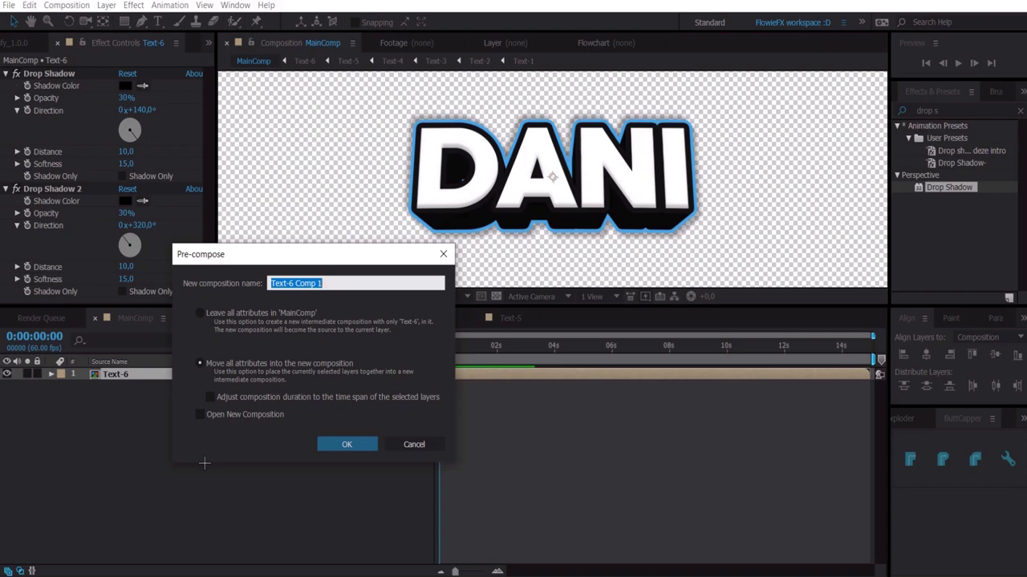
pyautogui.write('TEXT')
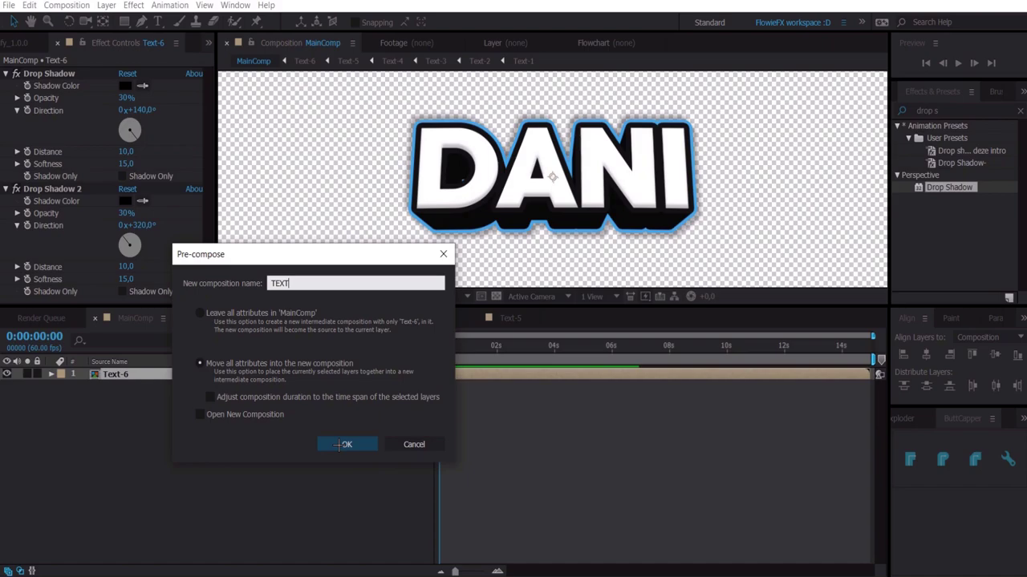
pyautogui.click(343, 444)
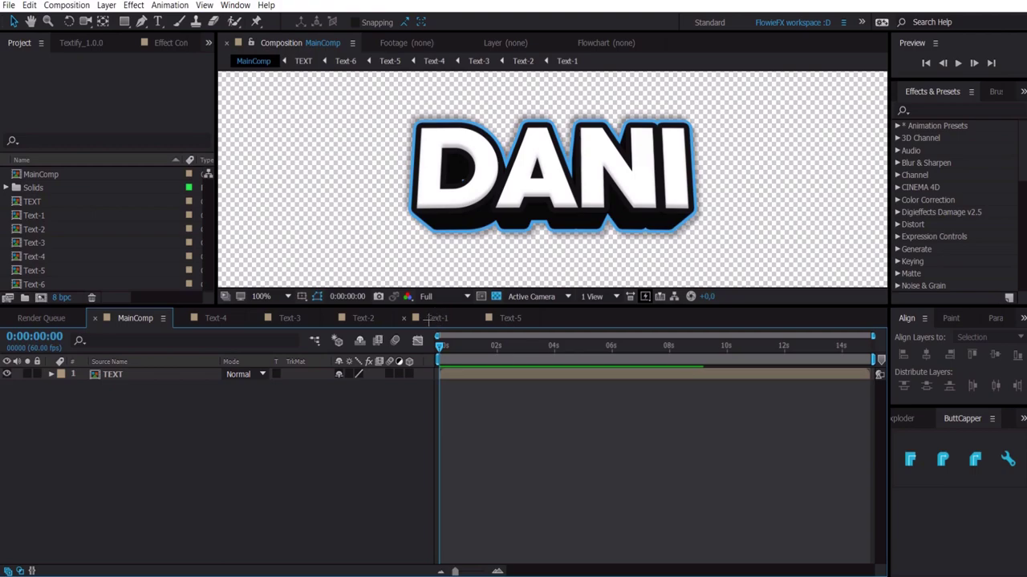
pyautogui.click(433, 319)
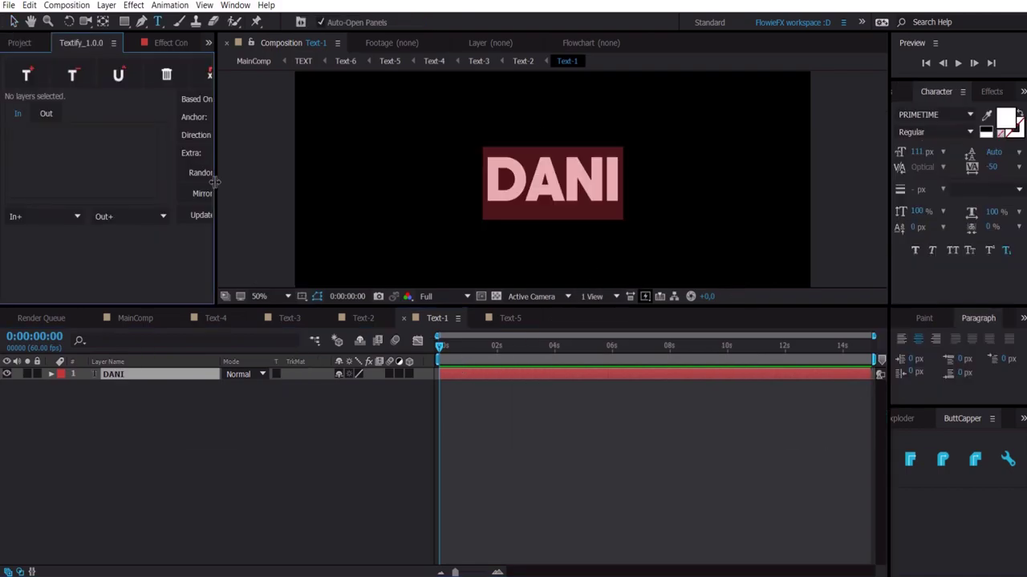
# Step: Widen the Textify panel and exit text editing so Textify targets the DANI layer
pyautogui.moveTo(213, 183); pyautogui.dragTo(233, 183)
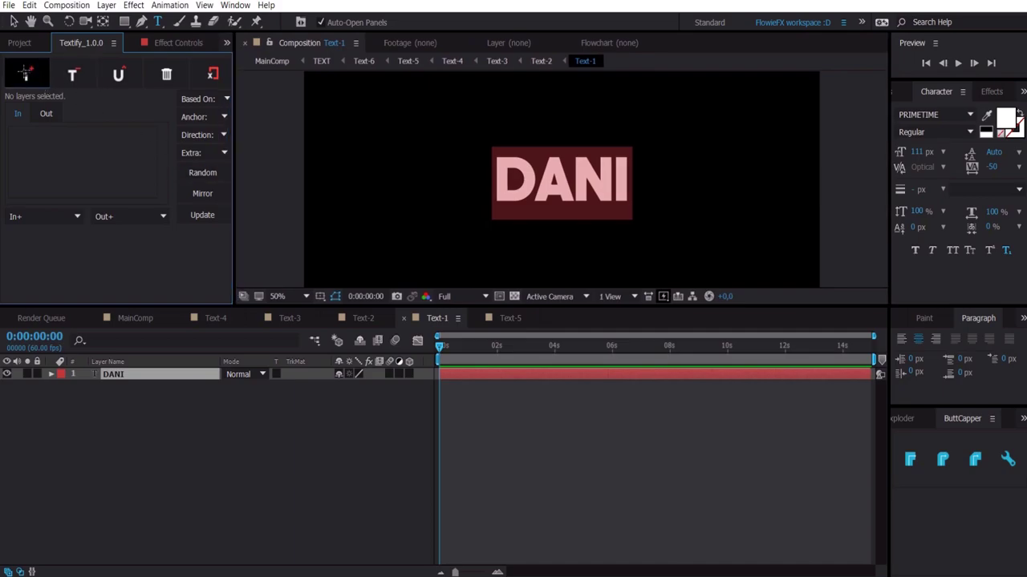
pyautogui.press('Escape')
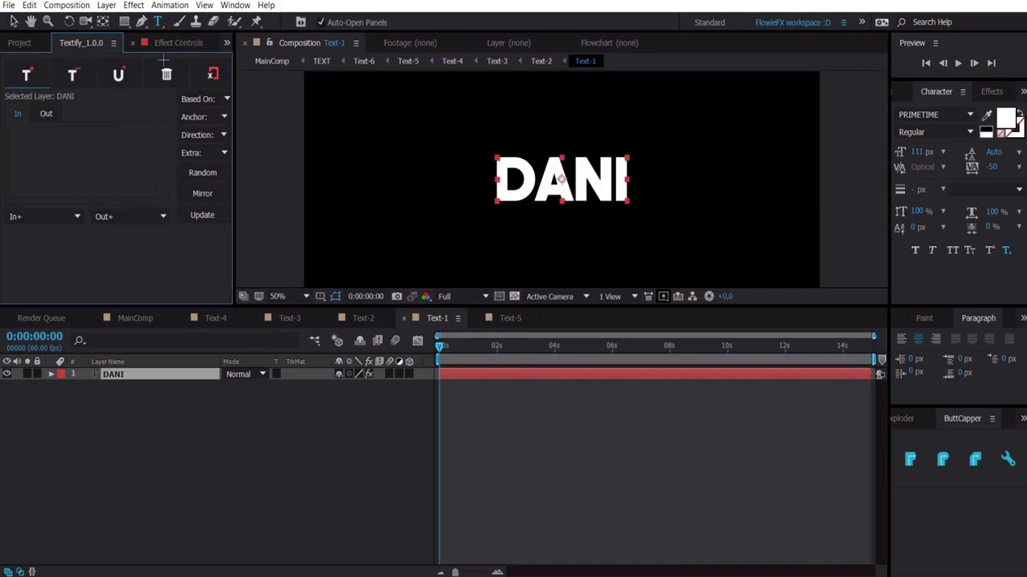
pyautogui.click(40, 216)
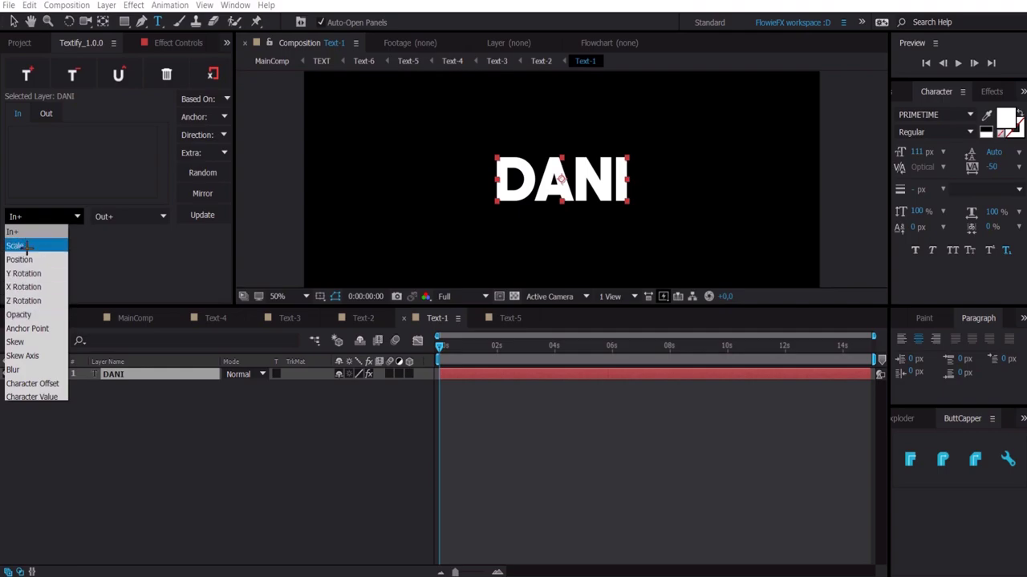
# Step: Add Scale, Position and Z Rotation to Textify's In animation
pyautogui.click(26, 248)
pyautogui.click(18, 216)
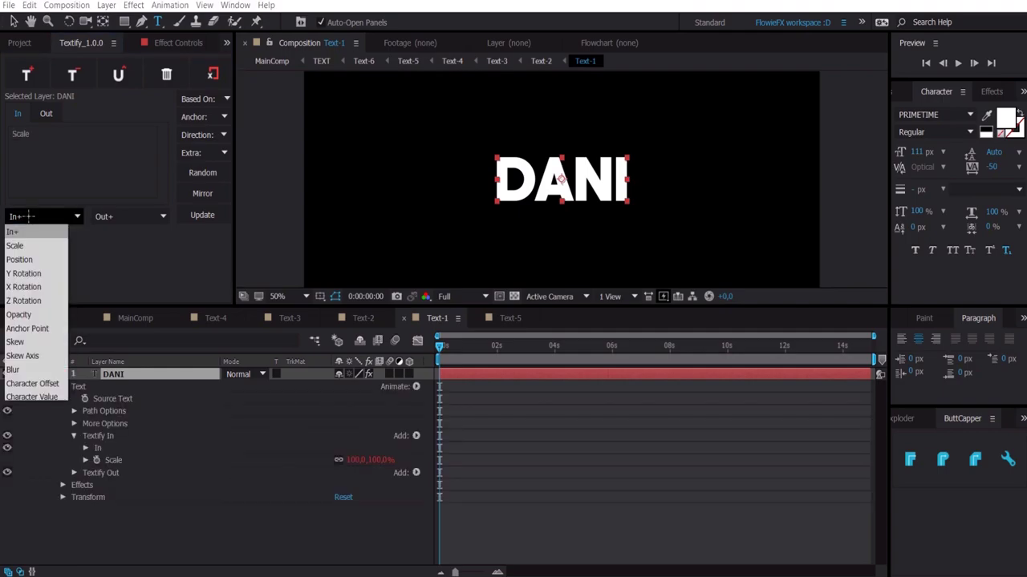
pyautogui.click(20, 259)
pyautogui.click(14, 218)
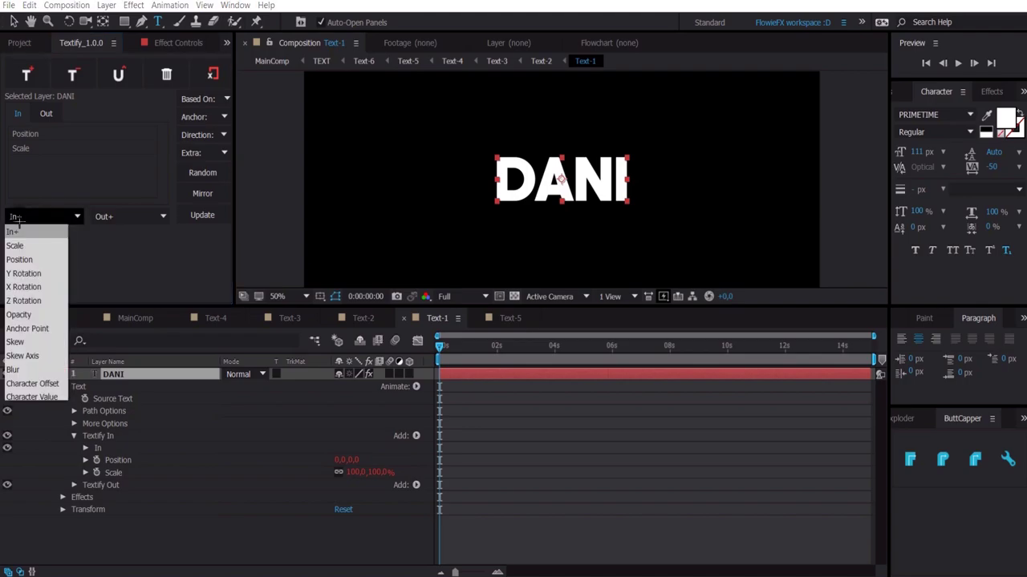
pyautogui.click(19, 297)
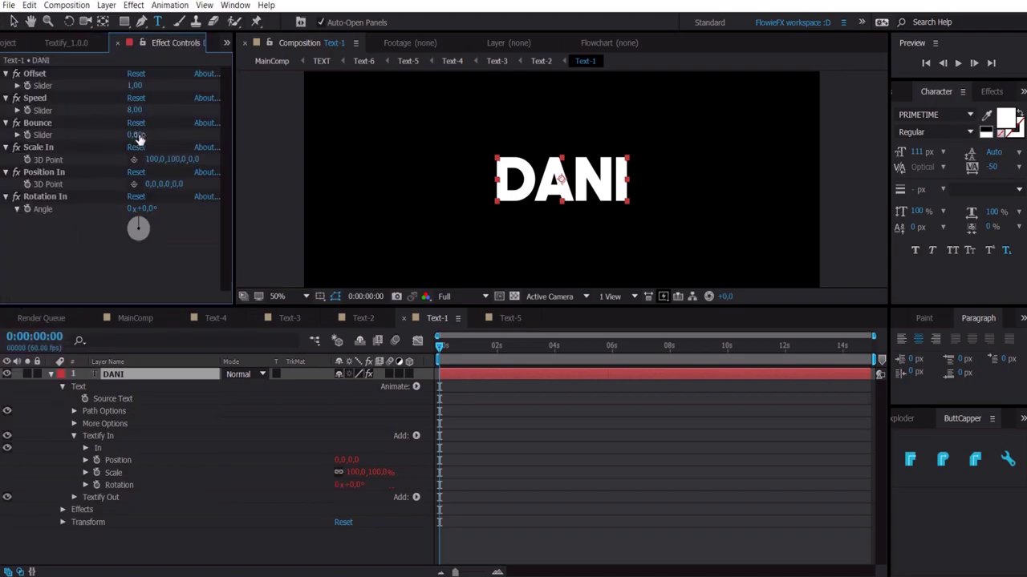
# Step: Set Bounce to 2 and the Scale In start to 0,0,0, then preview
pyautogui.click(137, 135)
pyautogui.write('2')
pyautogui.press('Return')
pyautogui.click(161, 158)
pyautogui.write('0')
pyautogui.press('Tab')
pyautogui.write('0')
pyautogui.press('Return')
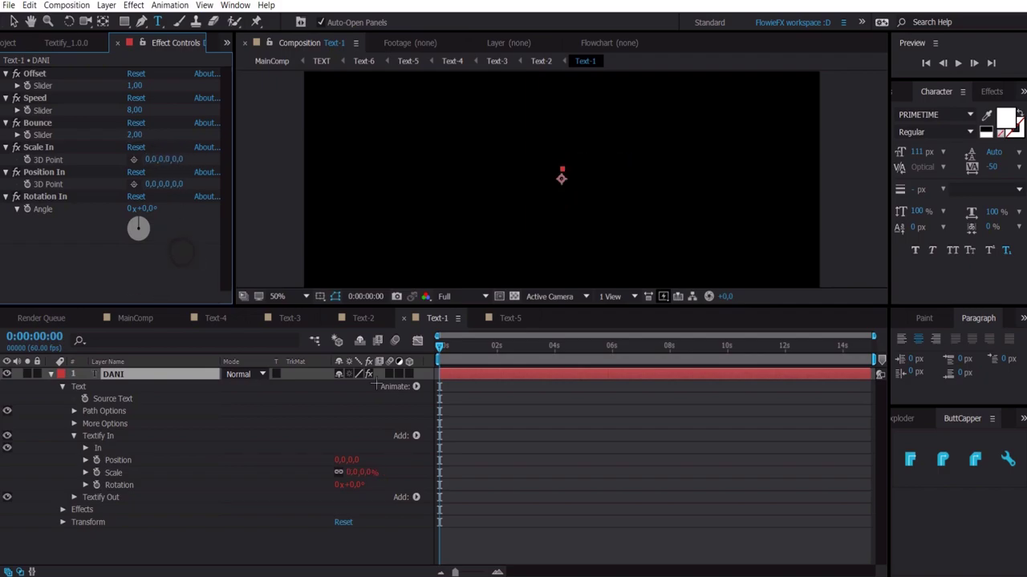
pyautogui.press('space')
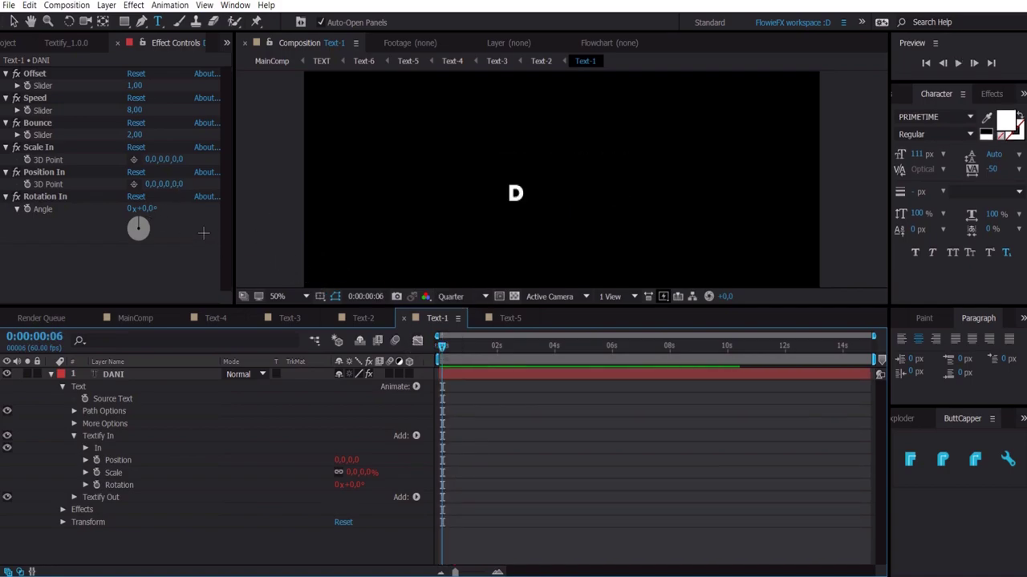
# Step: Set the Rotation In angle to -206° and preview from the first frame
pyautogui.click(445, 345)
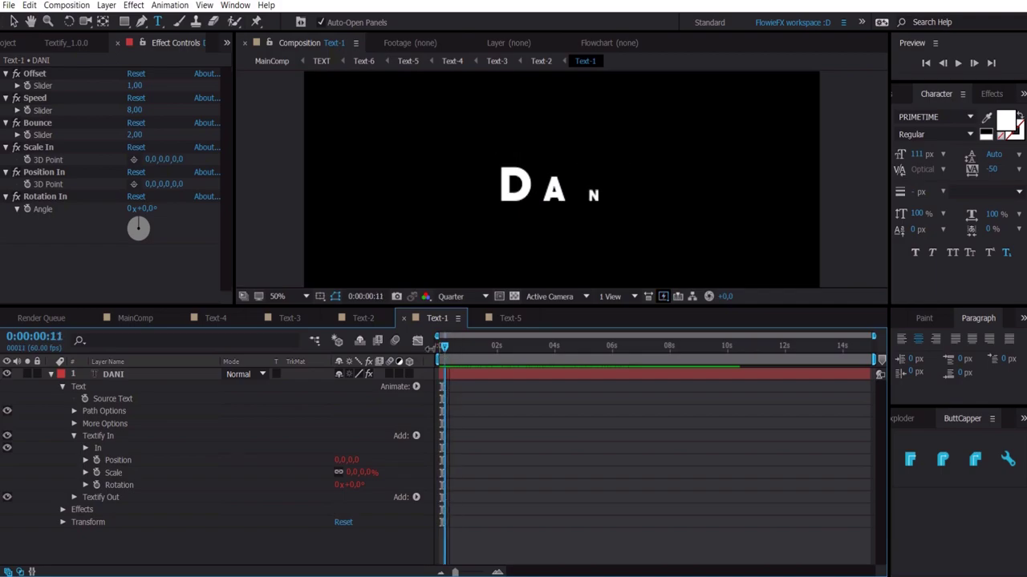
pyautogui.moveTo(148, 208); pyautogui.dragTo(375, 341)
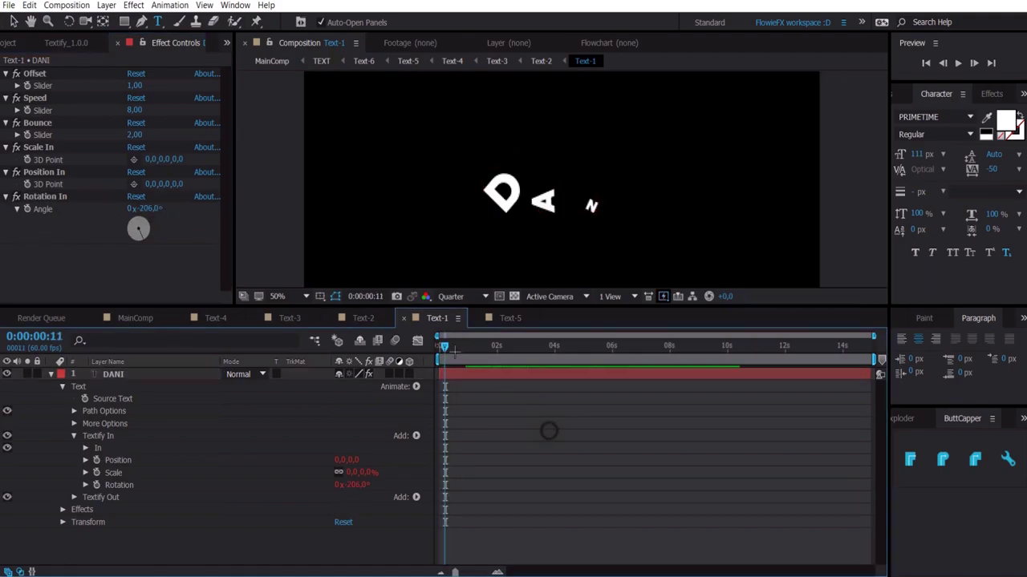
pyautogui.press('Home')
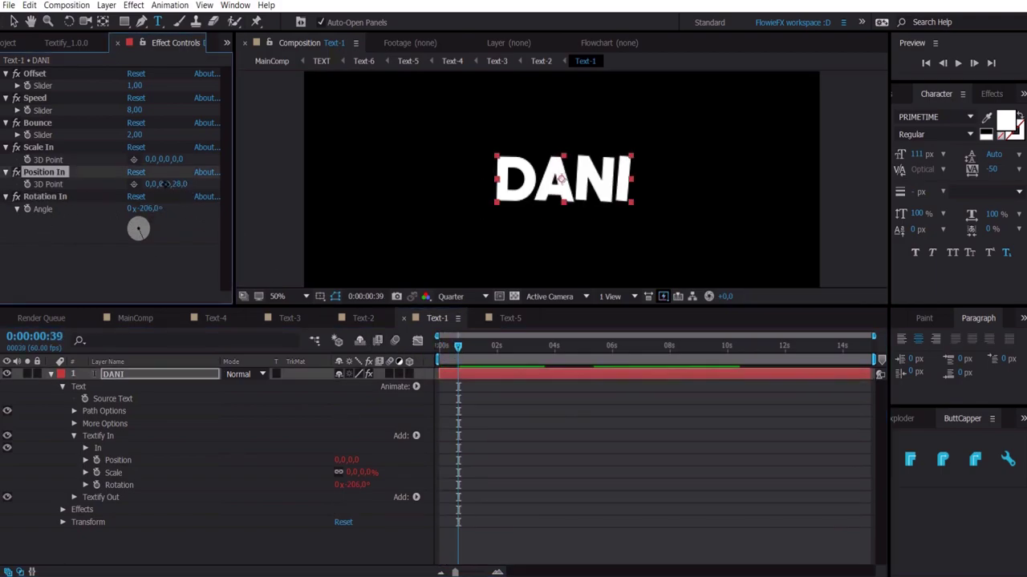
pyautogui.press('space')
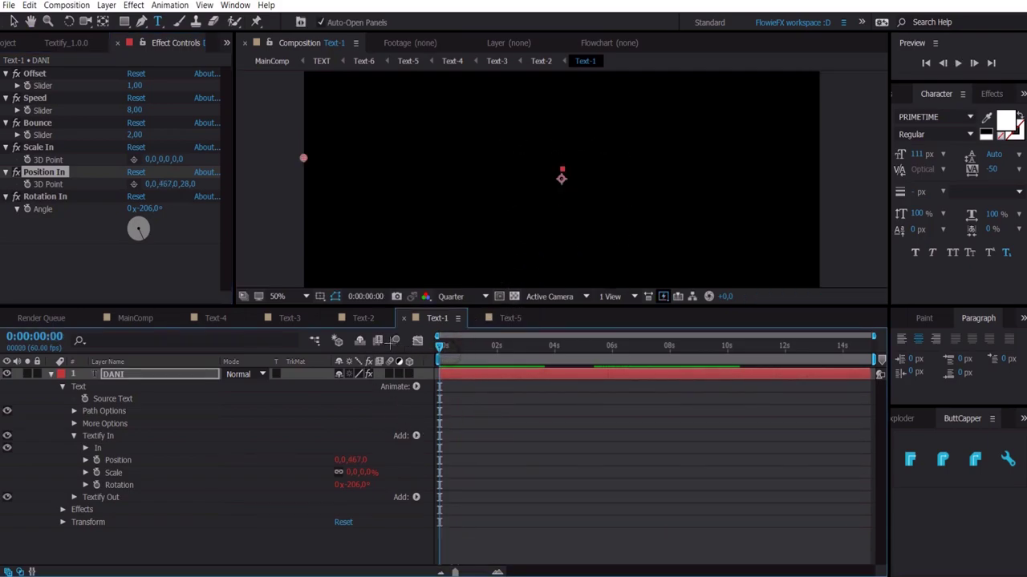
pyautogui.press(',')
# Step: Set the Position In Y start to -400 and preview the letters dropping in
pyautogui.click(170, 184)
pyautogui.write('-400')
pyautogui.press('Return')
pyautogui.press('space')
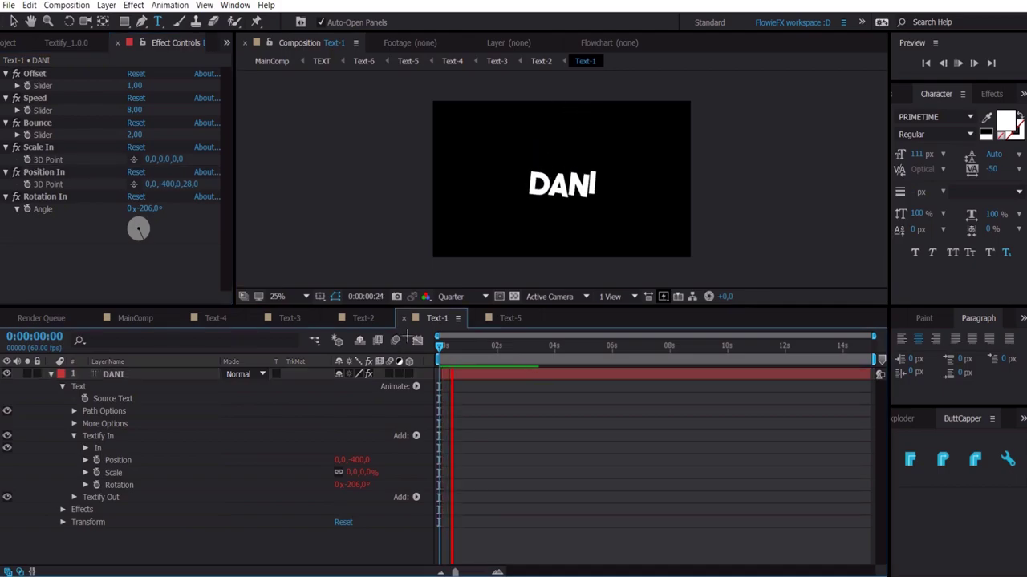
# Step: Switch to MainComp at Quarter resolution and preview it
pyautogui.hotkey('shift', 'Escape')
pyautogui.click(442, 296)
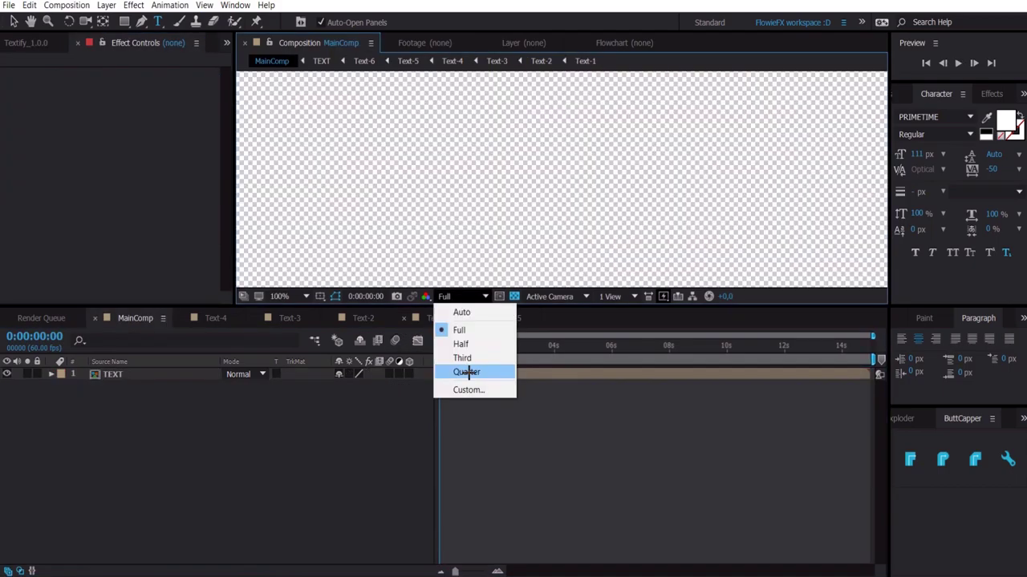
pyautogui.click(458, 369)
pyautogui.press(',')
pyautogui.press(',')
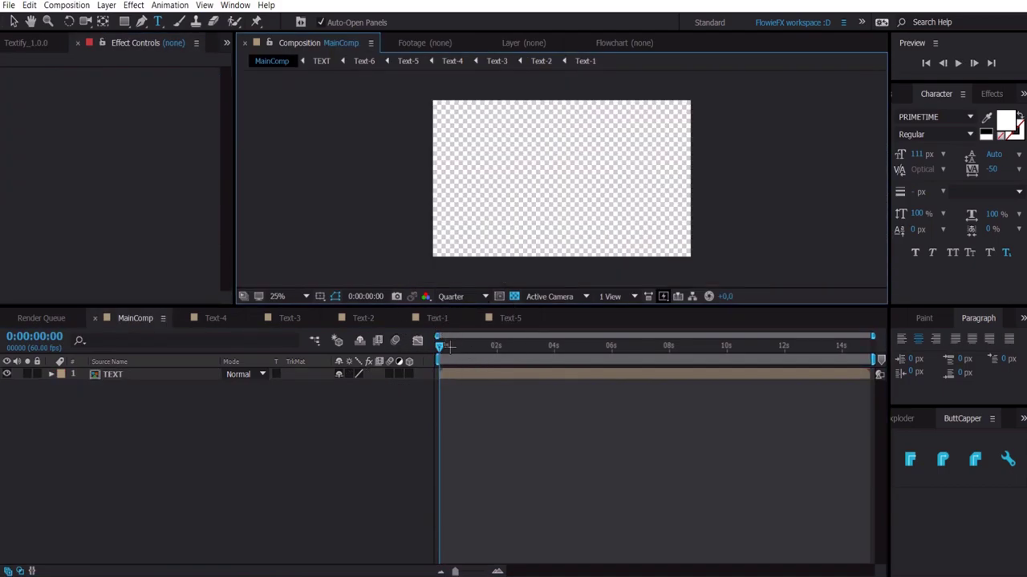
pyautogui.press('space')
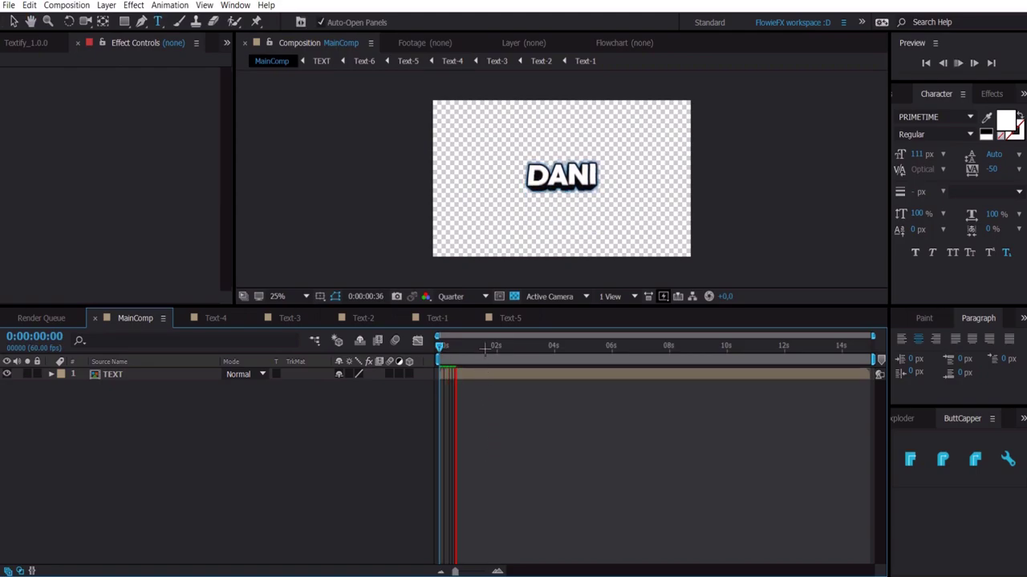
pyautogui.press('space')
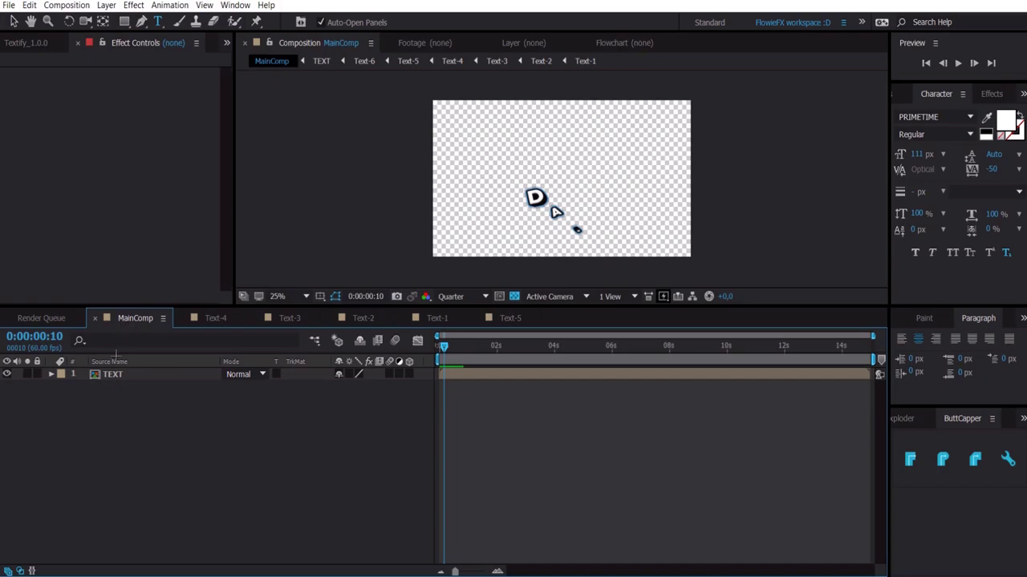
# Step: Replay the MainComp preview and set the TEXT layer's label colour to red
pyautogui.click(112, 374)
pyautogui.click(301, 413)
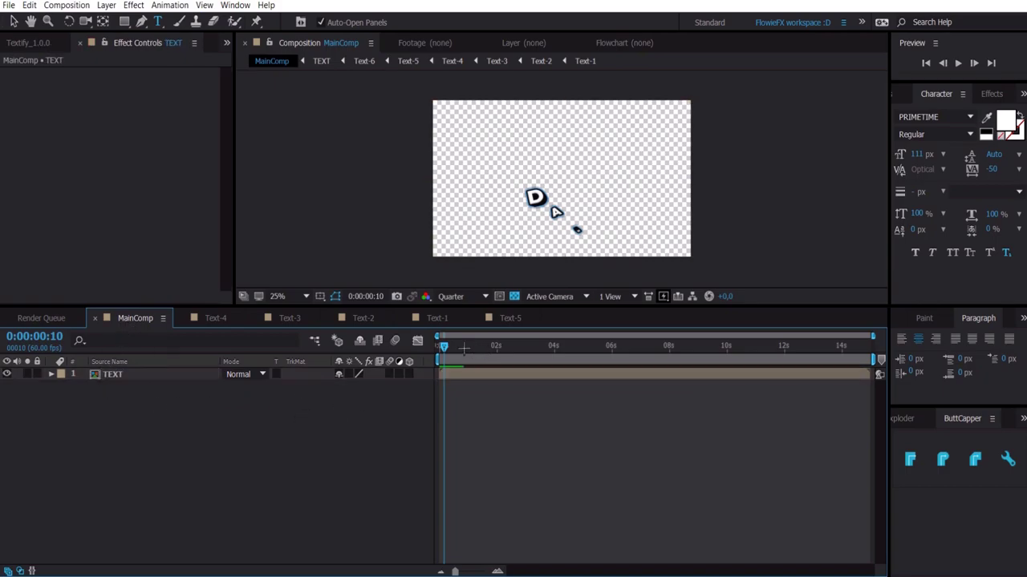
pyautogui.press('space')
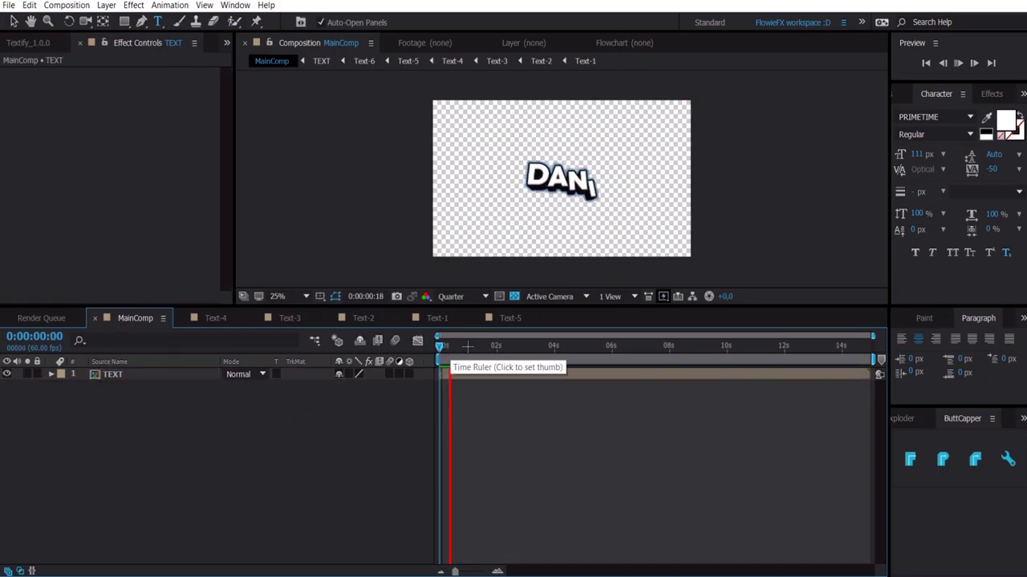
pyautogui.click(359, 393)
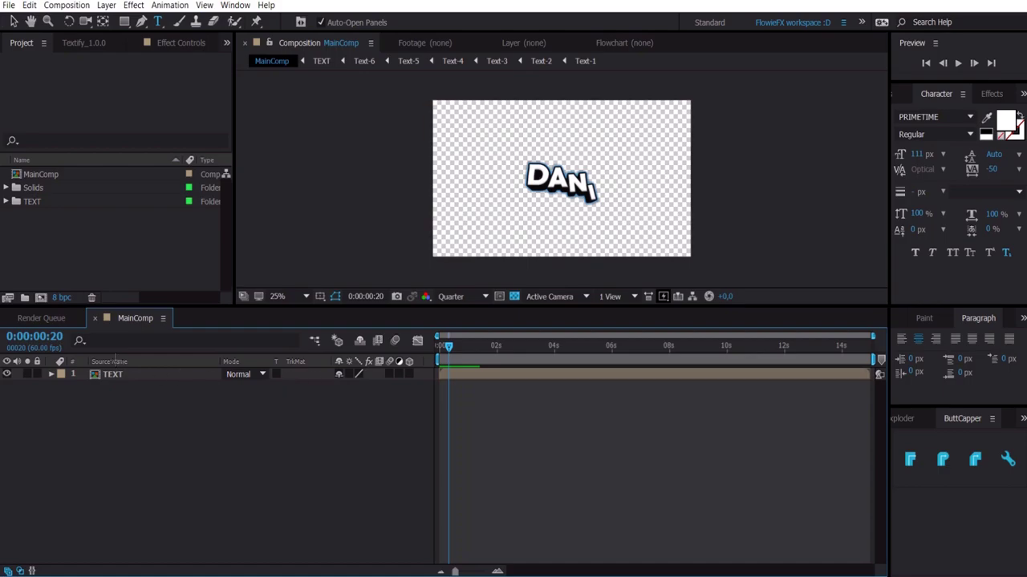
pyautogui.click(61, 375)
pyautogui.click(72, 140)
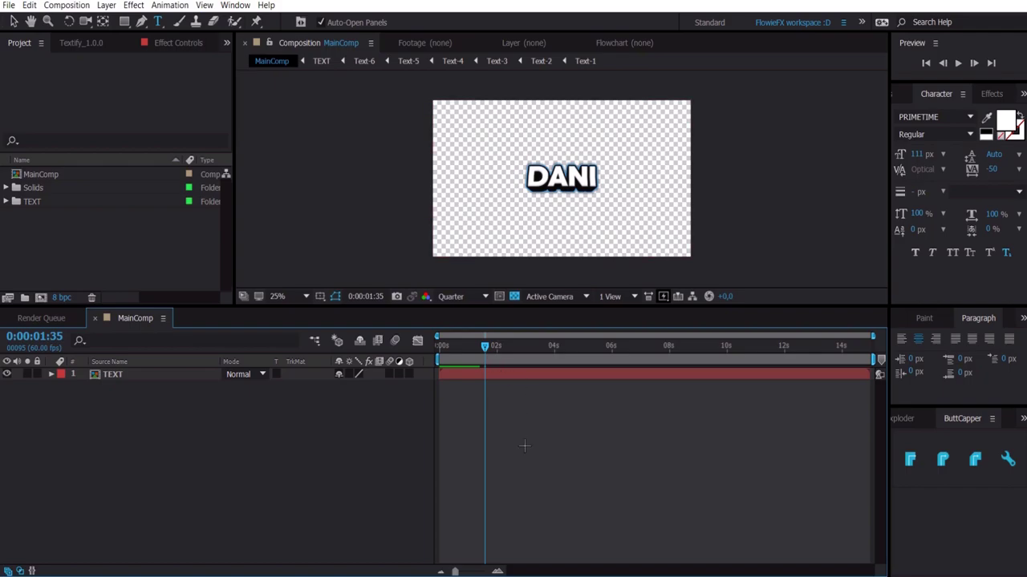
# Step: Show the TEXT layer's Rotation and set a starting keyframe at 1:35
pyautogui.click(487, 373)
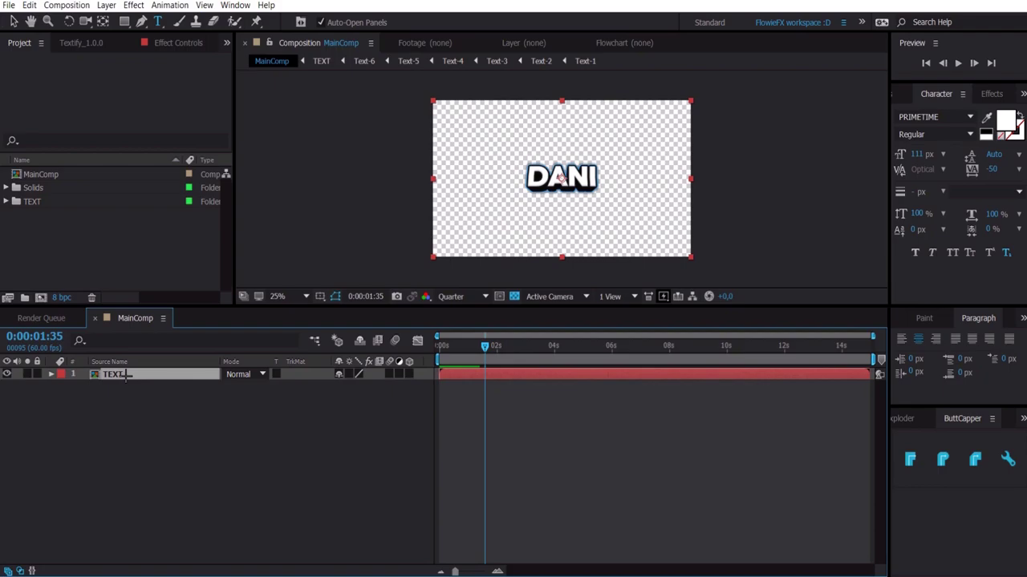
pyautogui.press('r')
pyautogui.click(104, 414)
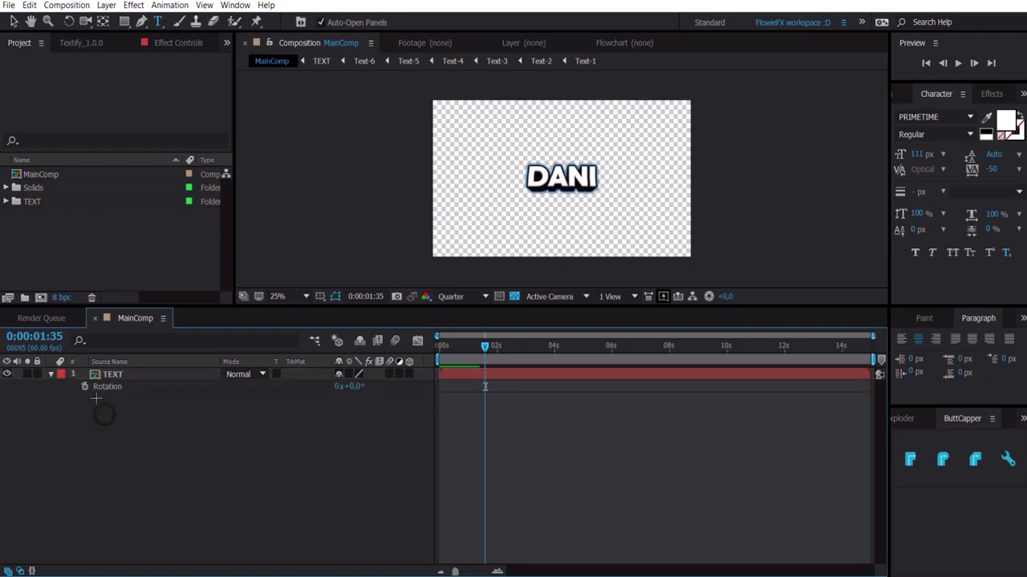
pyautogui.click(85, 387)
# Step: Add a 360° rotation keyframe at 2:51 and Easy Ease both keyframes
pyautogui.click(485, 467)
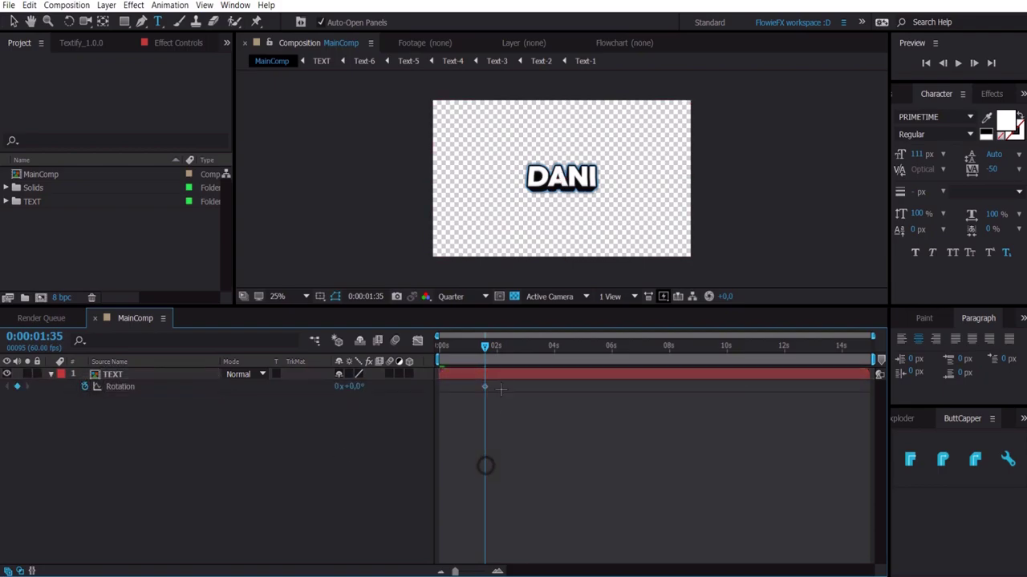
pyautogui.moveTo(485, 354); pyautogui.dragTo(521, 353)
pyautogui.click(353, 388)
pyautogui.write('360')
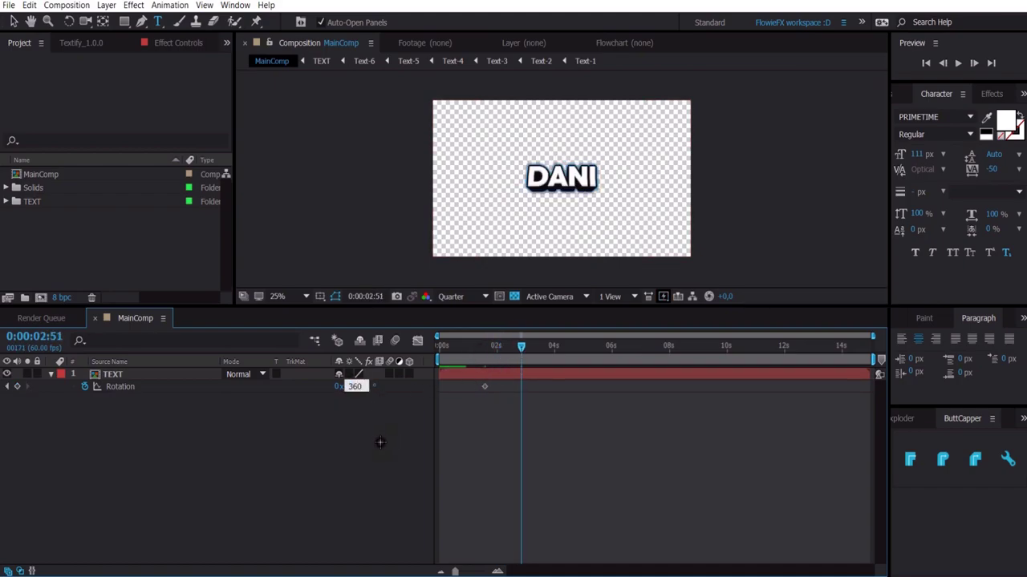
pyautogui.press('Return')
pyautogui.moveTo(566, 430); pyautogui.dragTo(463, 374)
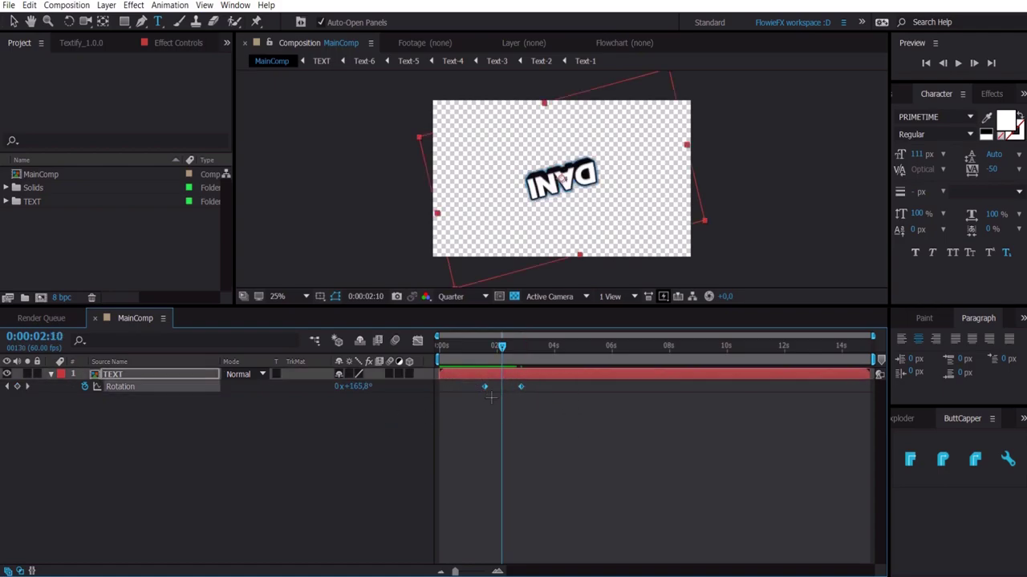
pyautogui.press('F9')
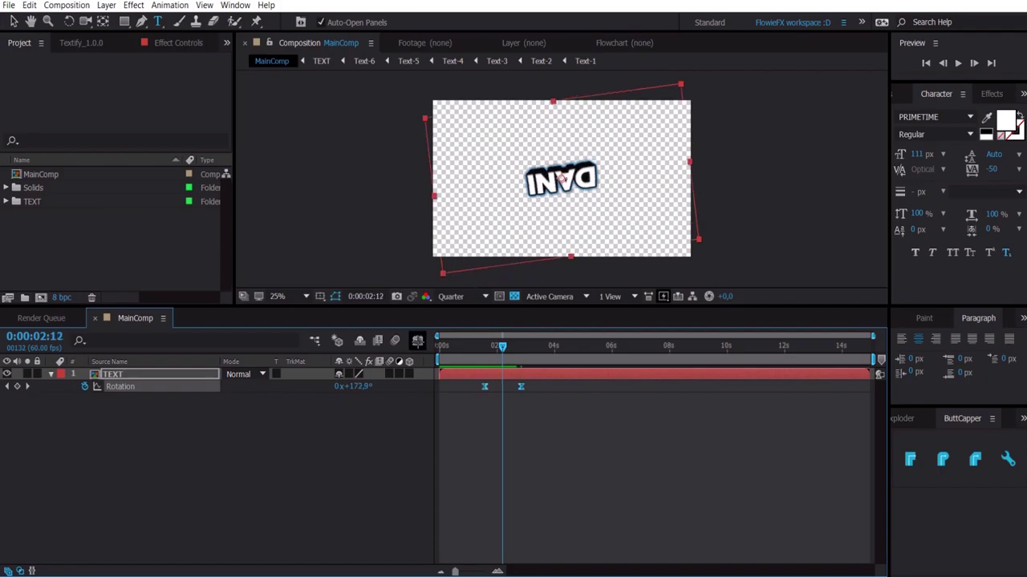
# Step: In the Graph Editor's value graph, stretch the rotation's start ease for a slower start
pyautogui.click(417, 340)
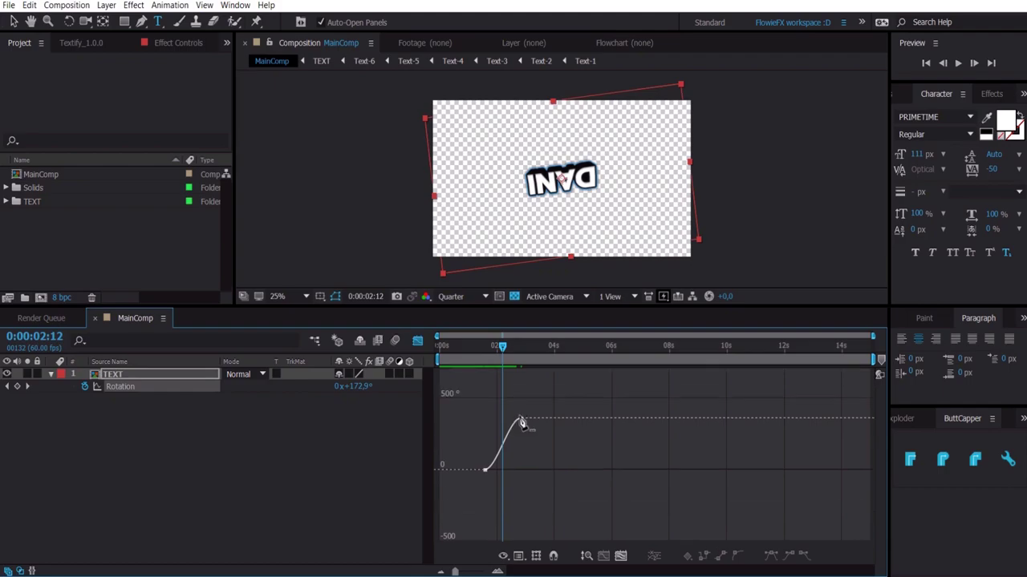
pyautogui.rightClick(513, 405)
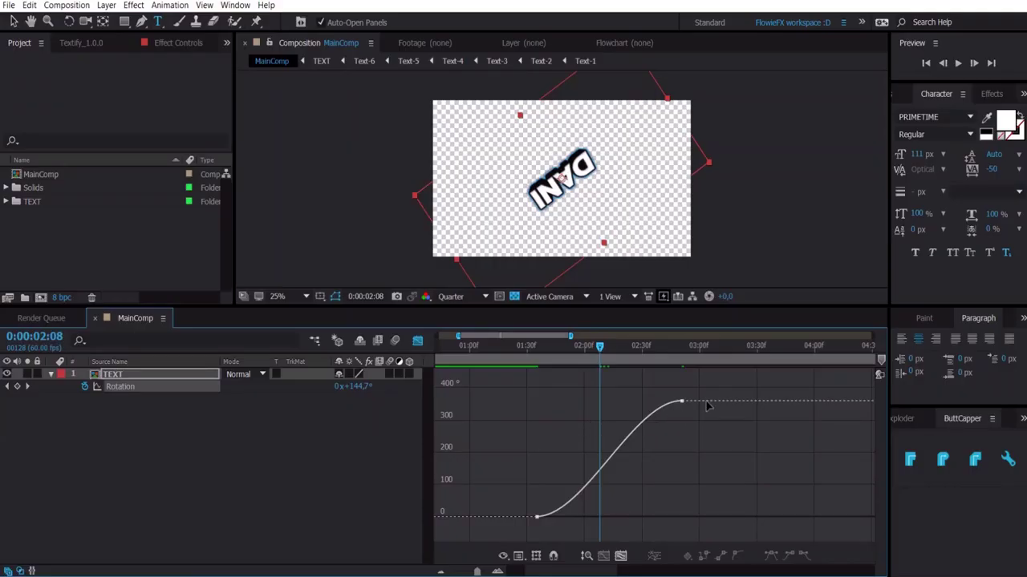
pyautogui.moveTo(720, 387); pyautogui.dragTo(557, 402)
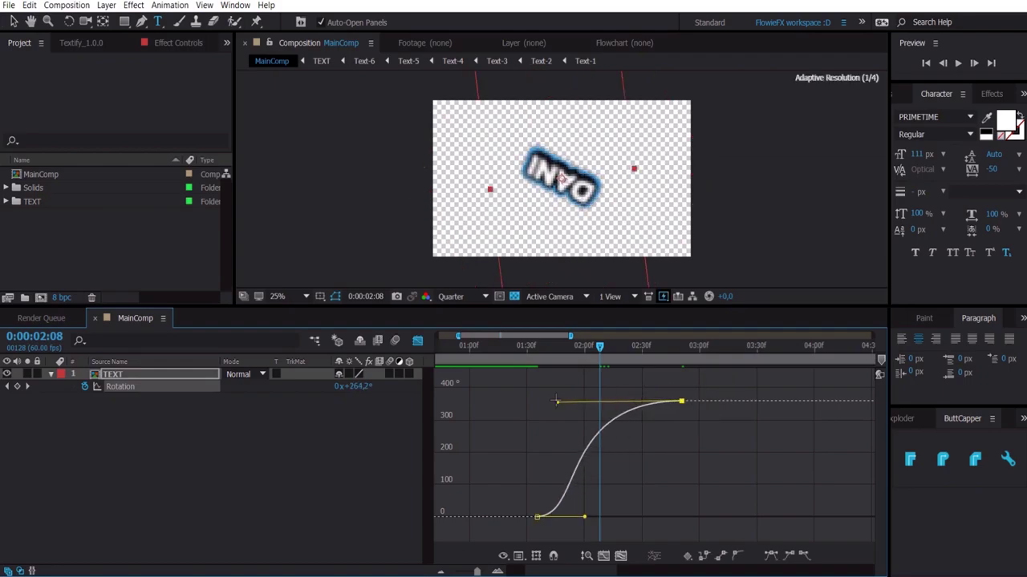
pyautogui.moveTo(586, 523); pyautogui.dragTo(632, 520)
# Step: Preview the eased spin, then return to layer bars with the full timeline shown
pyautogui.moveTo(599, 345); pyautogui.dragTo(522, 346)
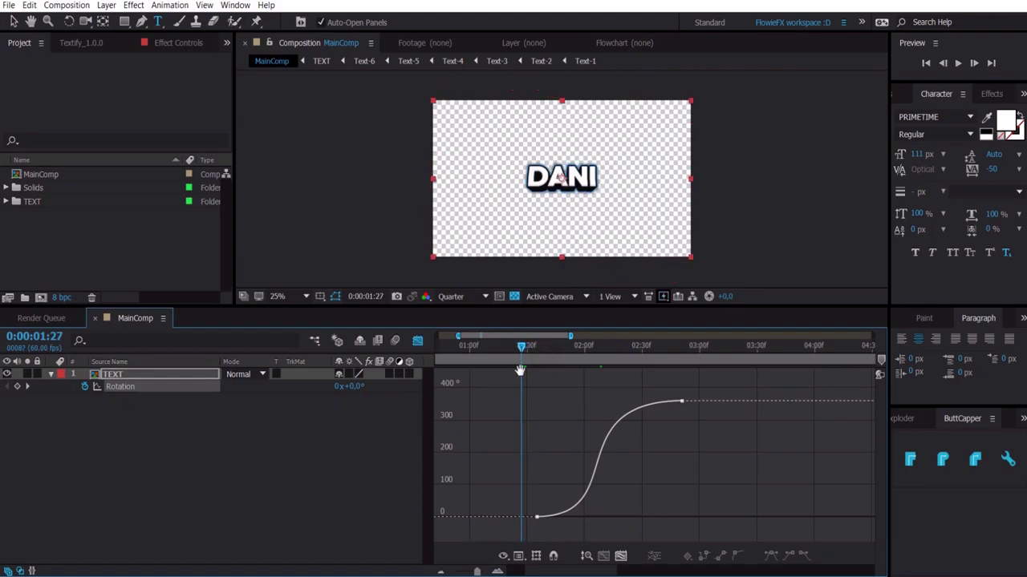
pyautogui.press('space')
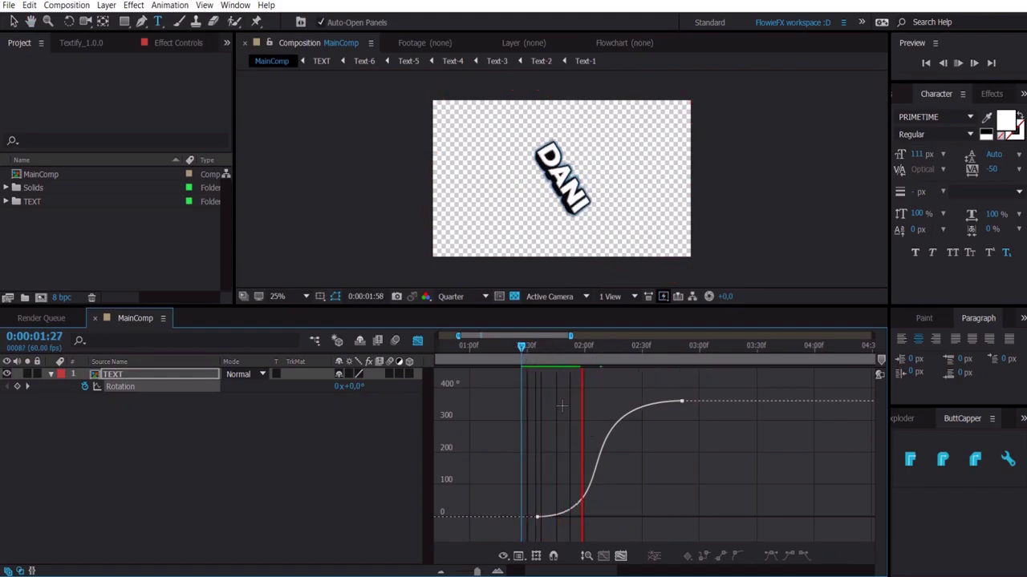
pyautogui.hotkey('shift', 'F3')
pyautogui.press(';')
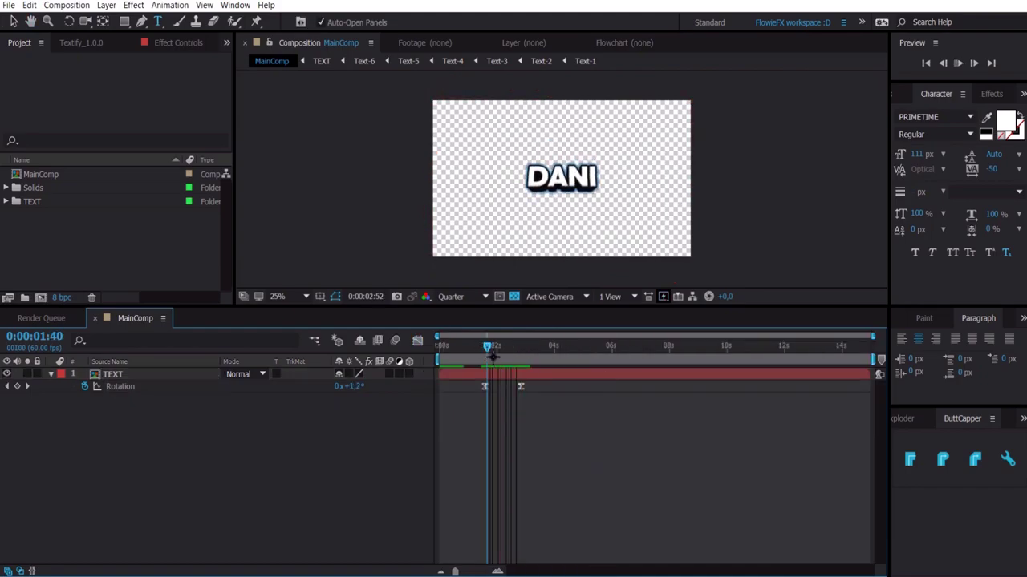
pyautogui.moveTo(487, 346)
pyautogui.mouseDown()
pyautogui.moveTo(505, 346)
pyautogui.moveTo(491, 346)
pyautogui.mouseUp()
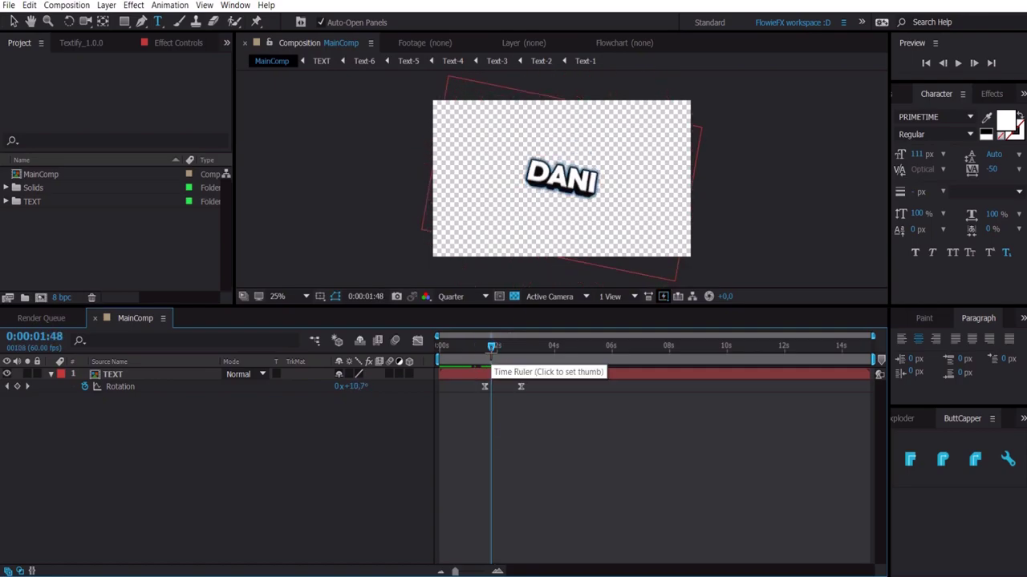